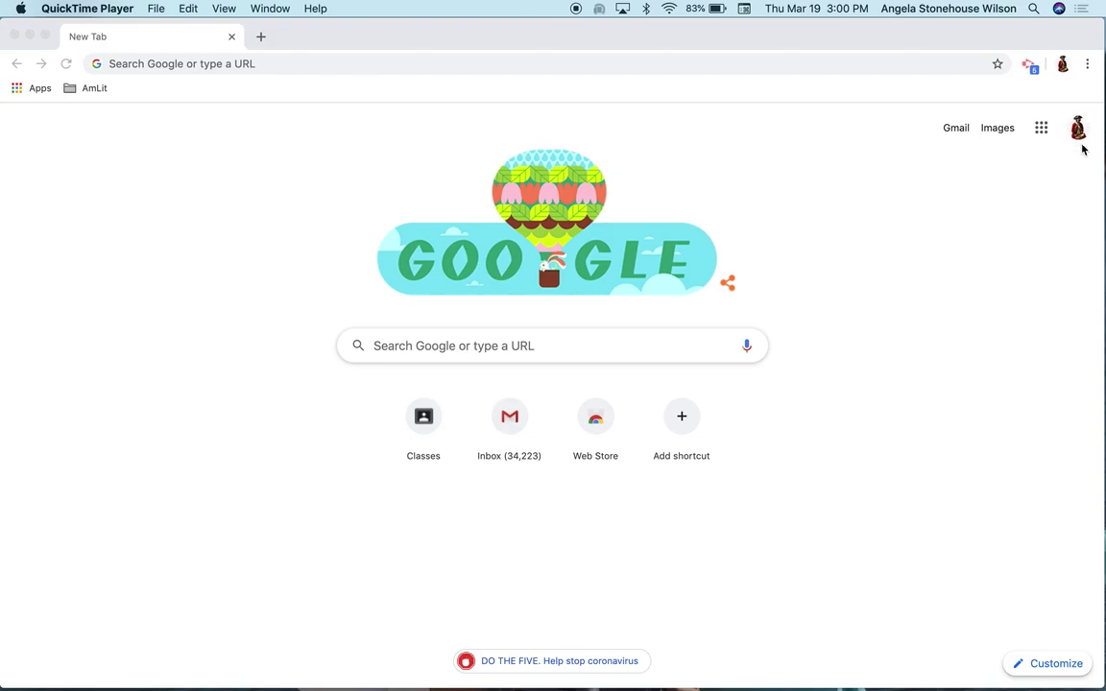
Open Google Classroom from Chrome's Google apps grid to list the three classes
click(1081, 149)
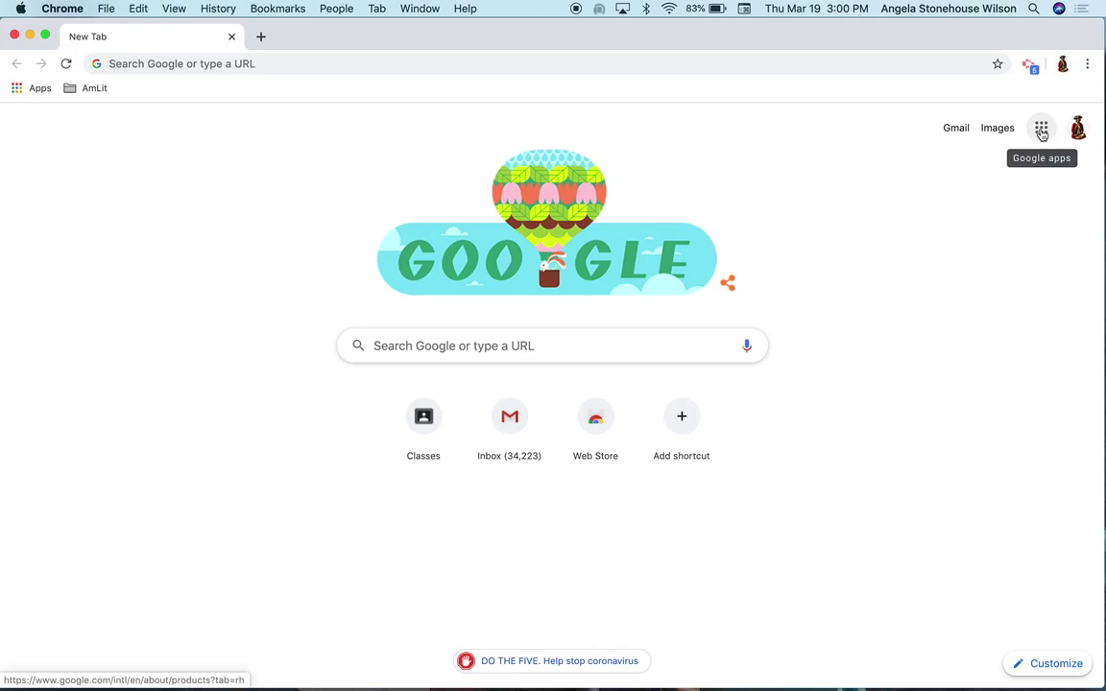
click(1042, 134)
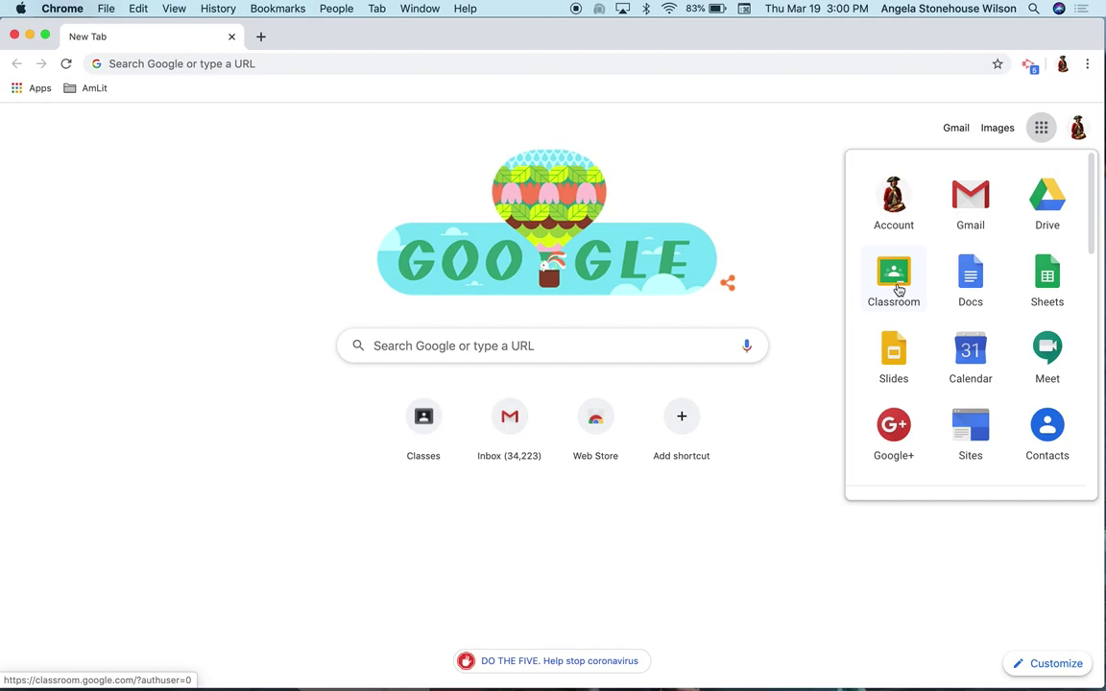
scroll(898, 290, down, 5)
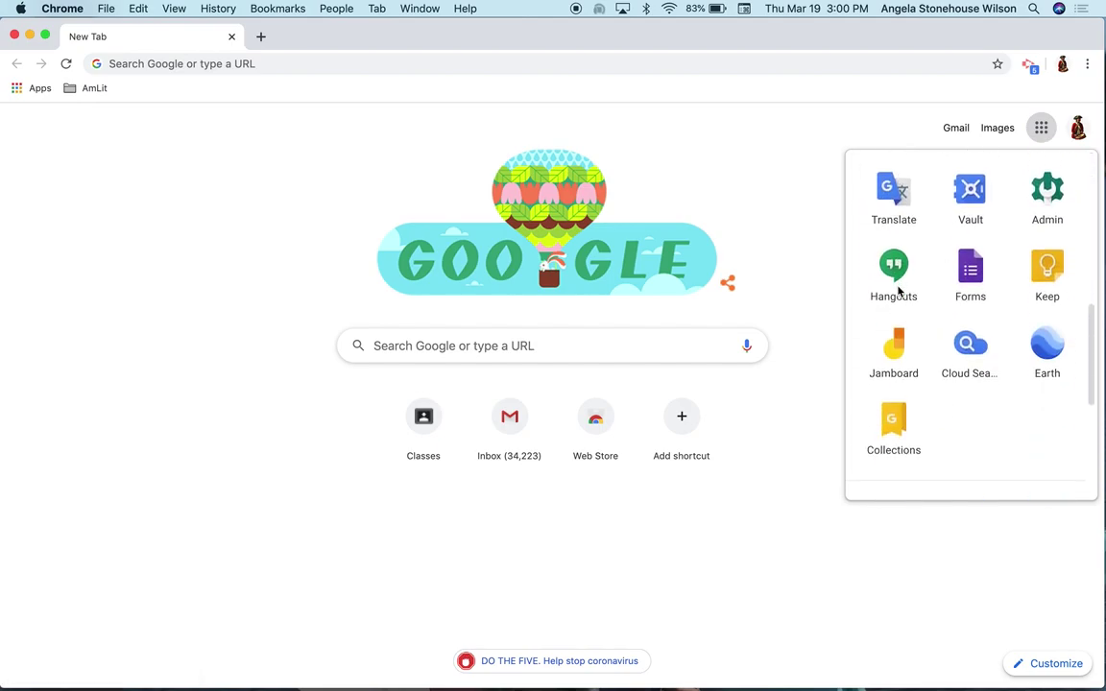
scroll(898, 289, down, 3)
click(894, 308)
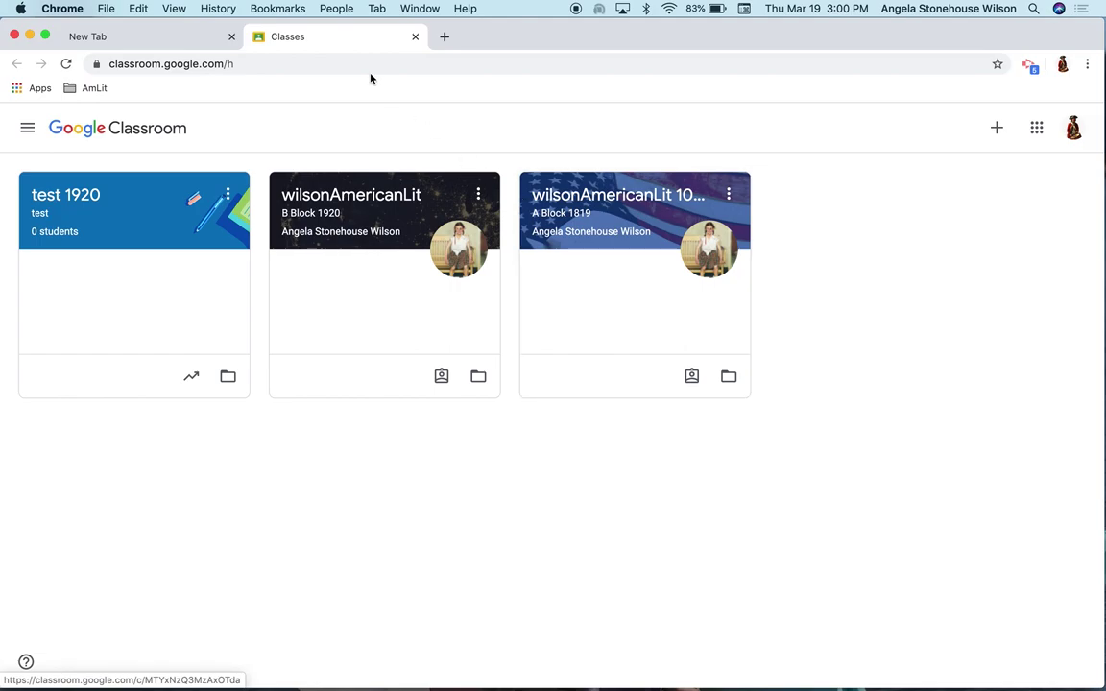
click(319, 64)
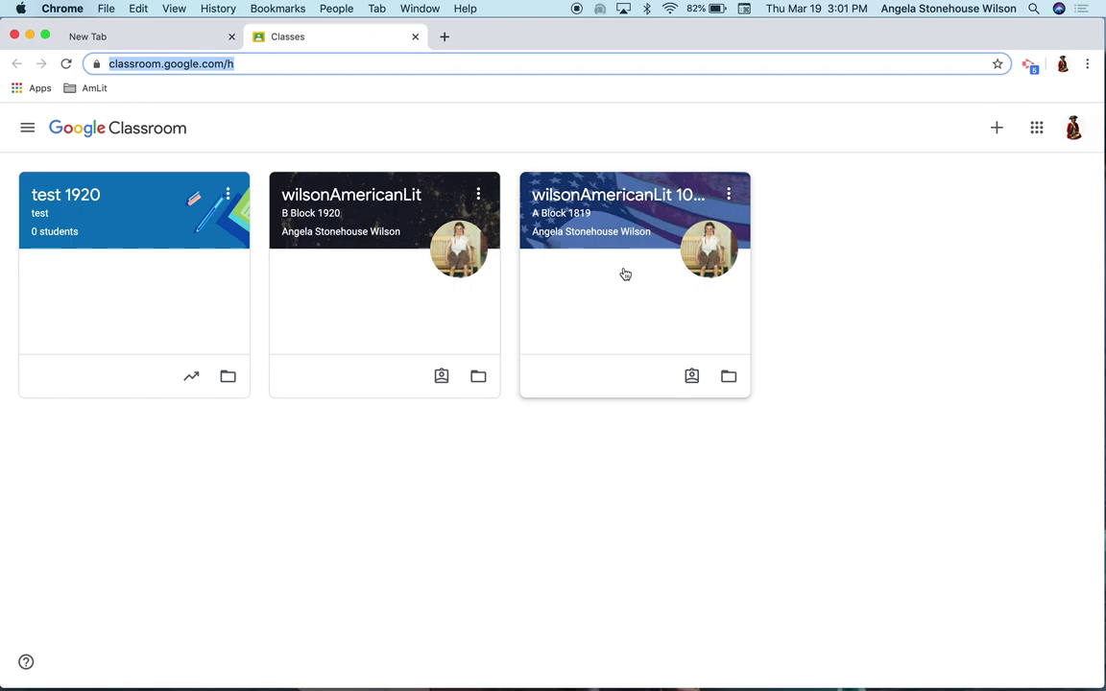
click(996, 132)
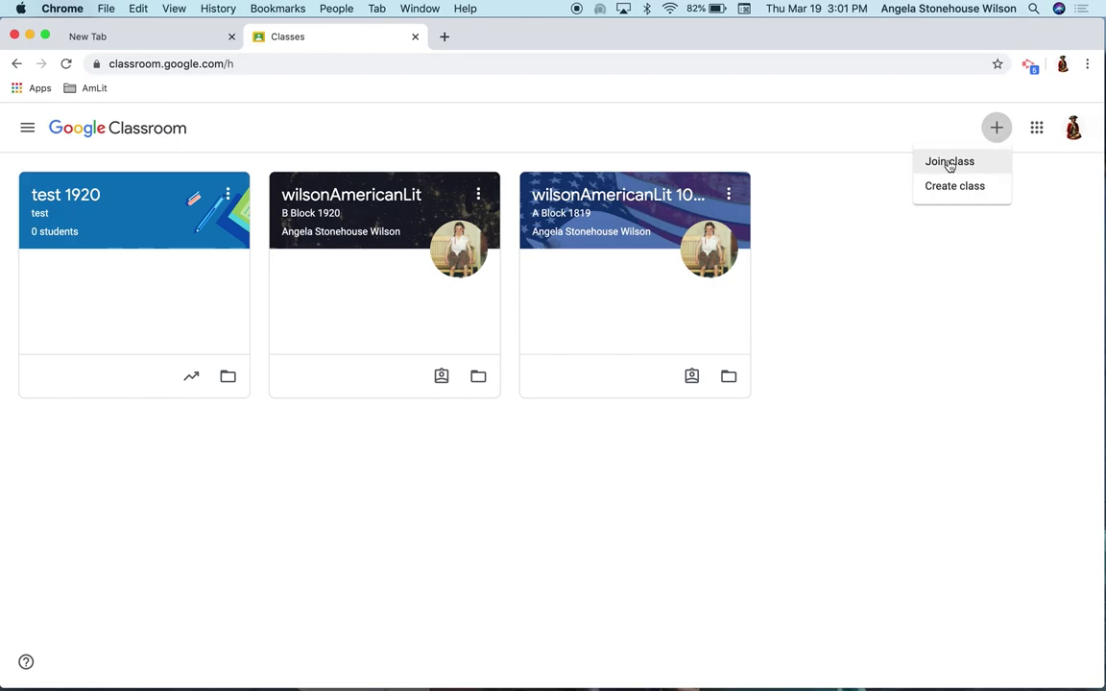
Join the DIGITAL CITIZENSHIP SEMINAR class with the pasted teacher code, then return to Classes
click(949, 163)
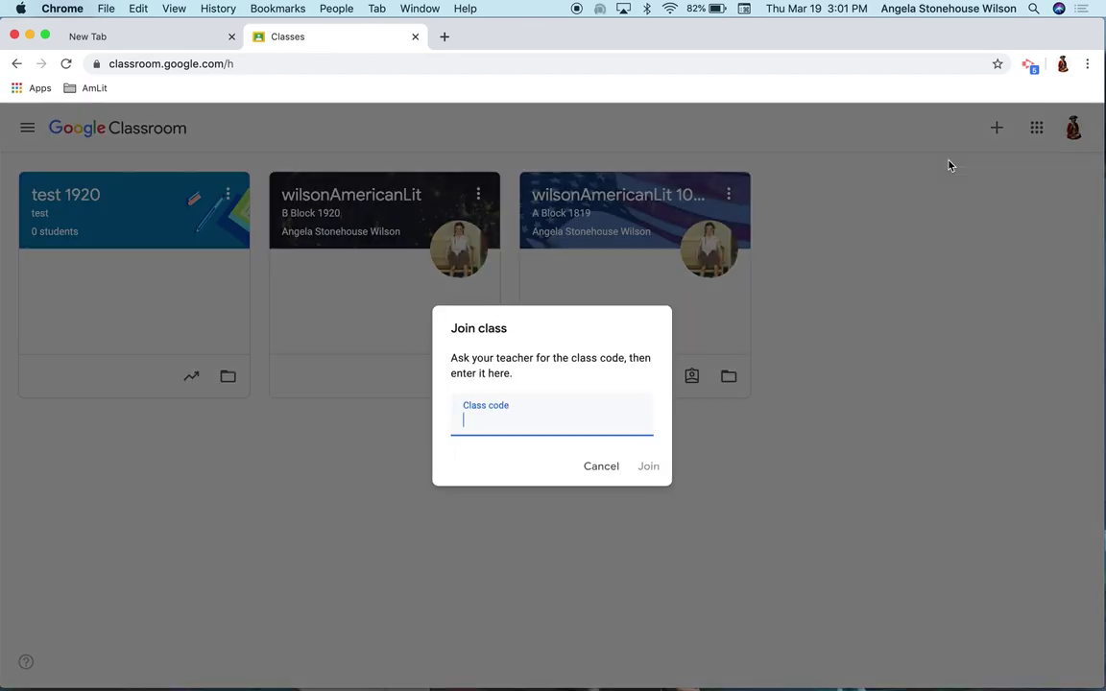
click(658, 471)
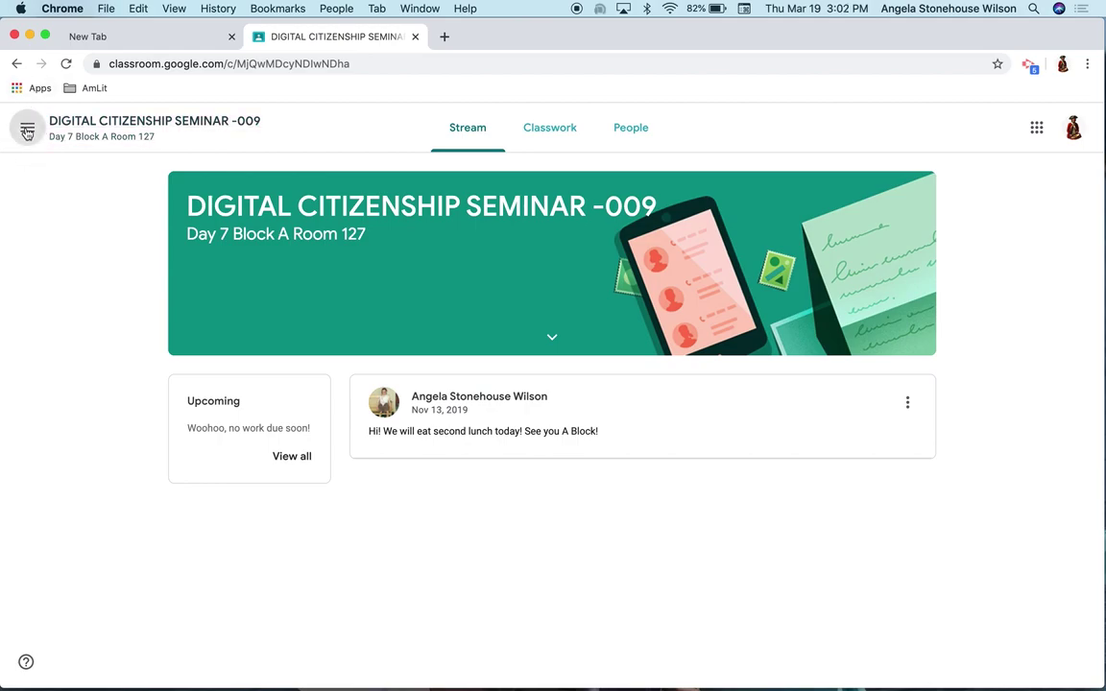
click(27, 128)
click(77, 130)
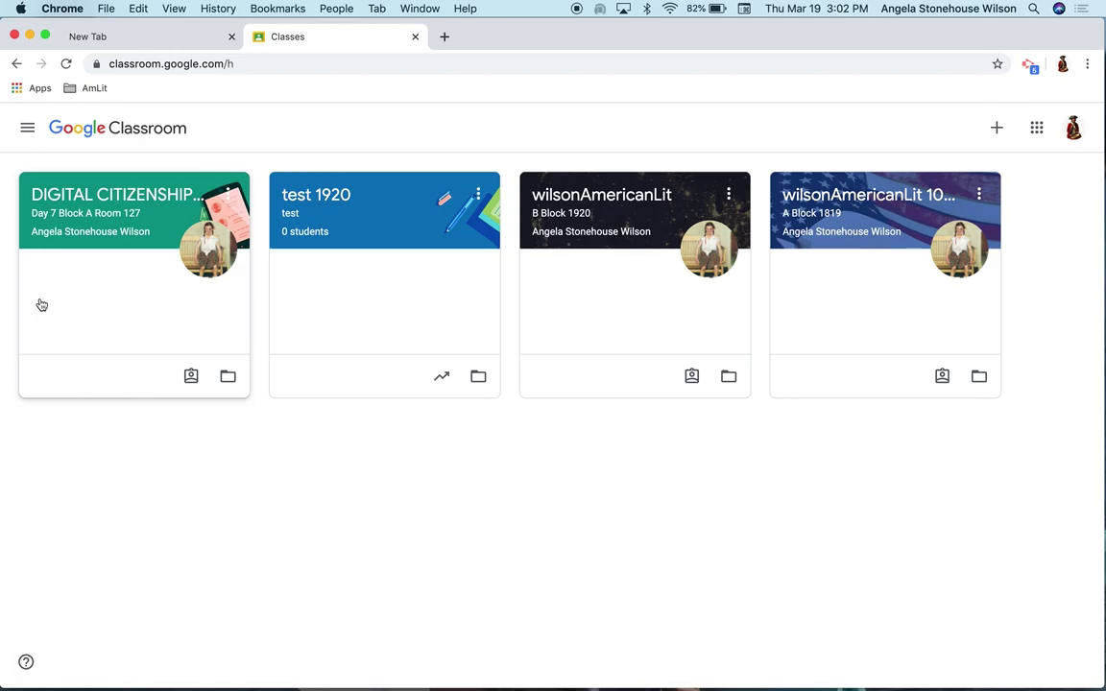
Open the DIGITAL CITIZENSHIP SEMINAR -009 class card to see its announcement stream
click(98, 200)
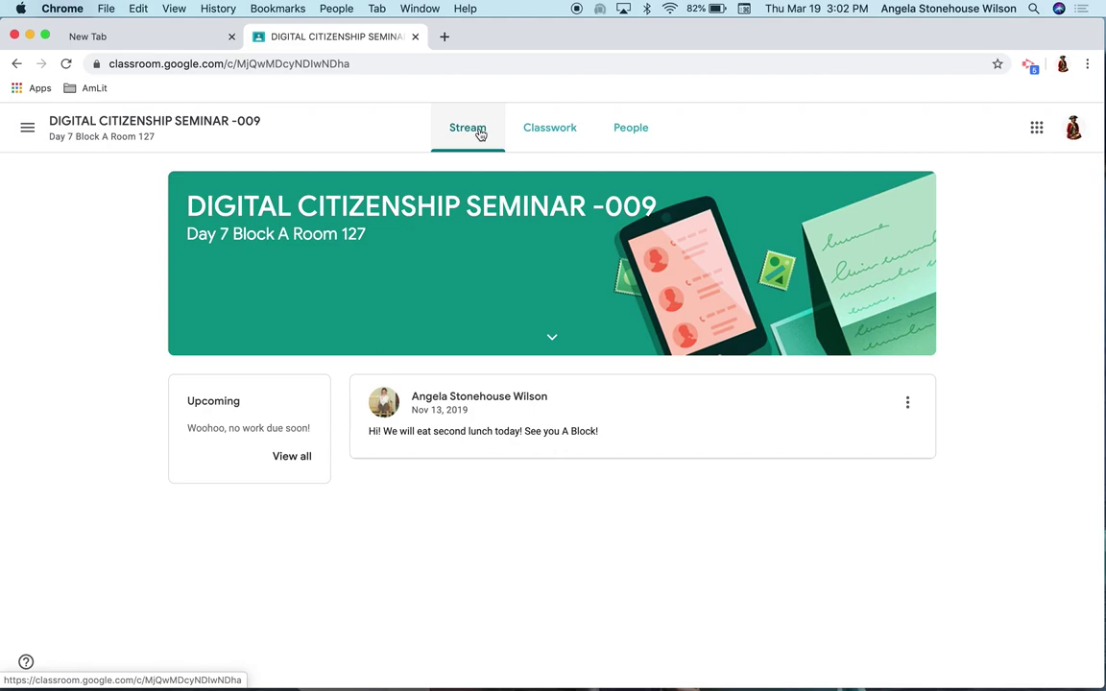
Browse Classwork filtered by Module 3 and then all topics, then show View your work
click(552, 142)
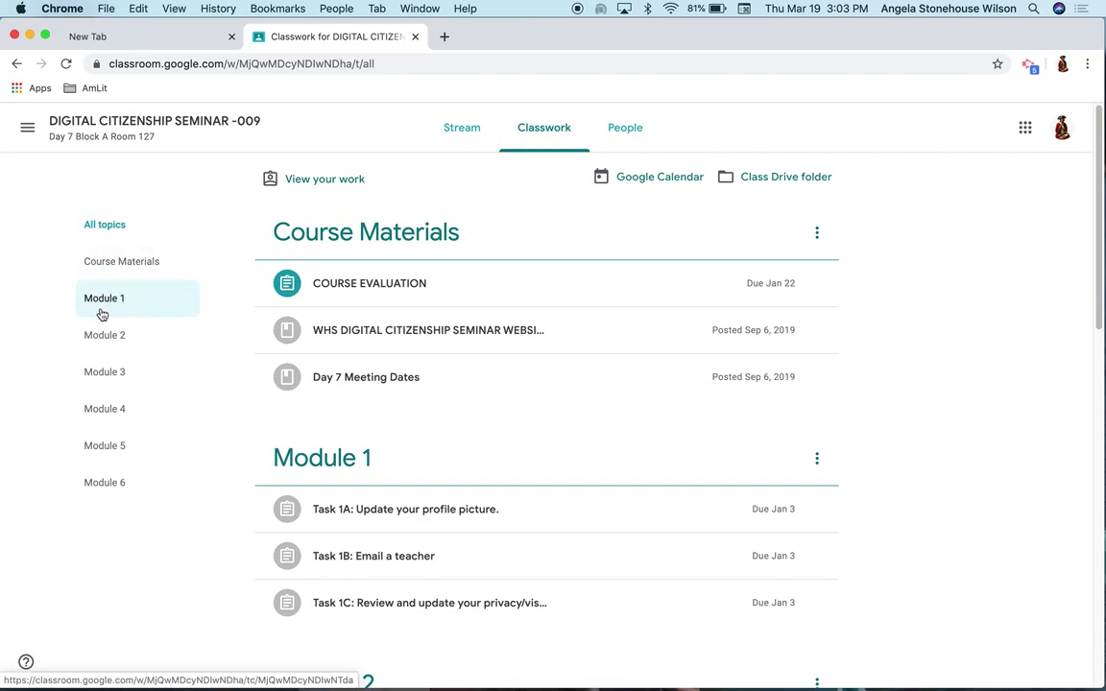
click(104, 374)
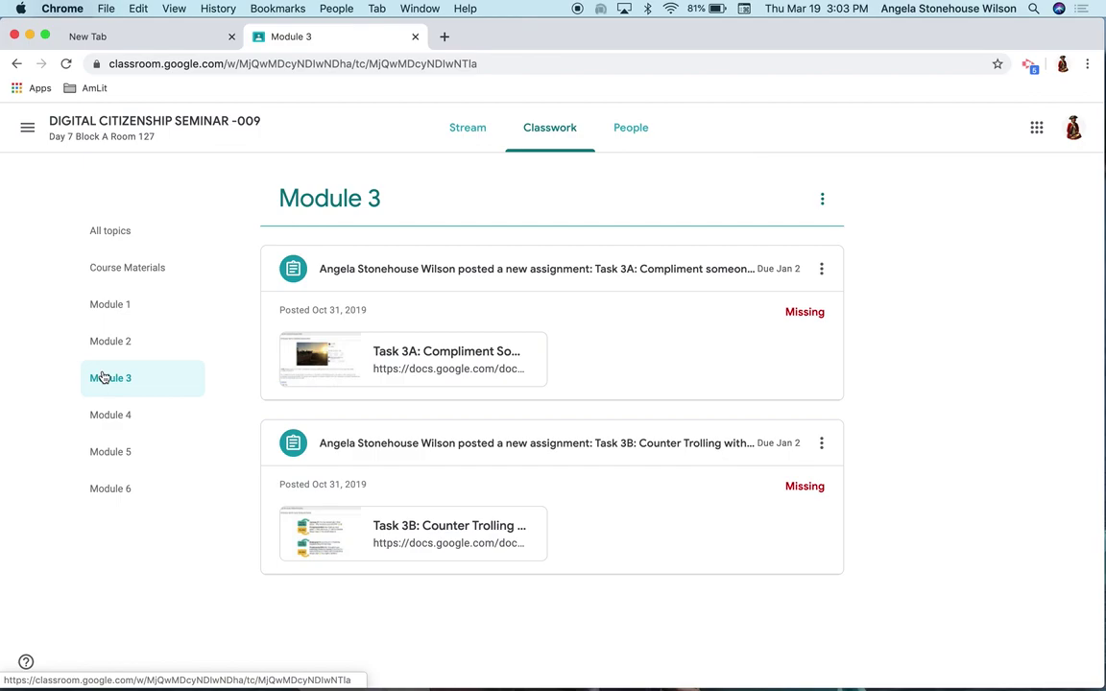
click(111, 236)
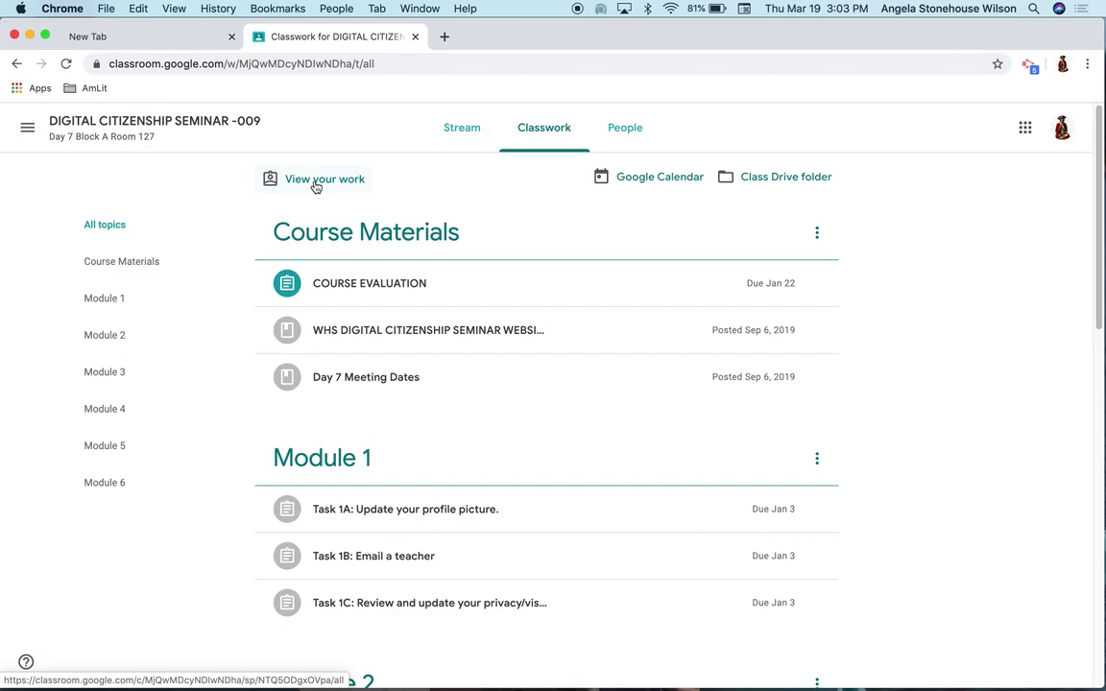
click(315, 183)
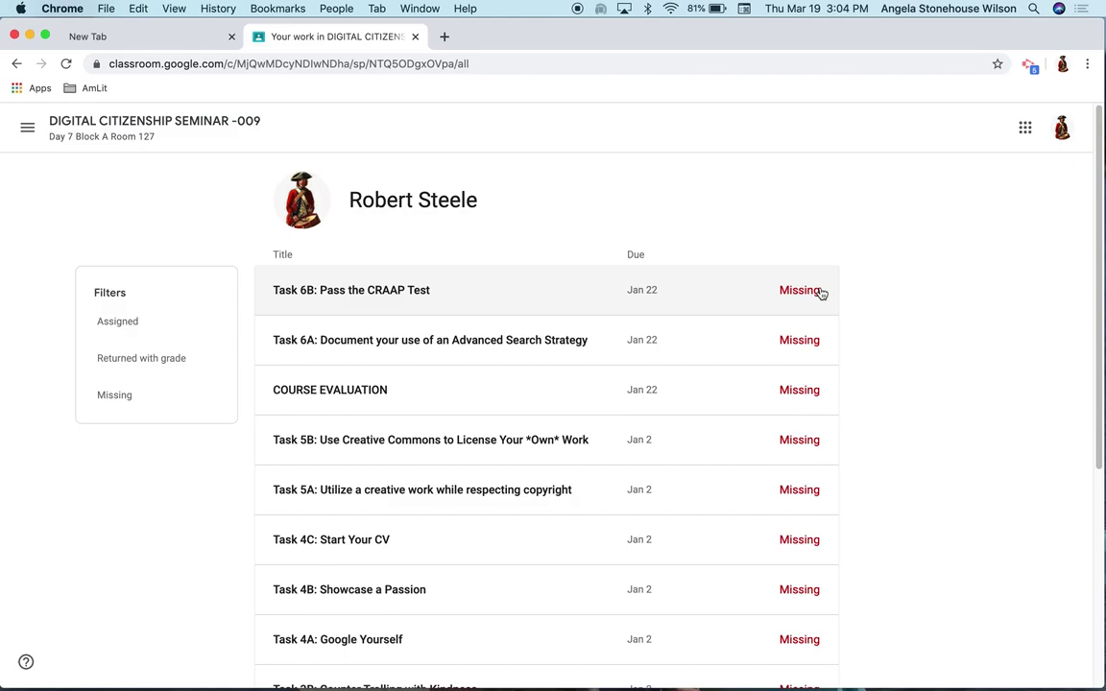
Expand the missing Task 5A row in the work list and open its details page
scroll(821, 293, down, 4)
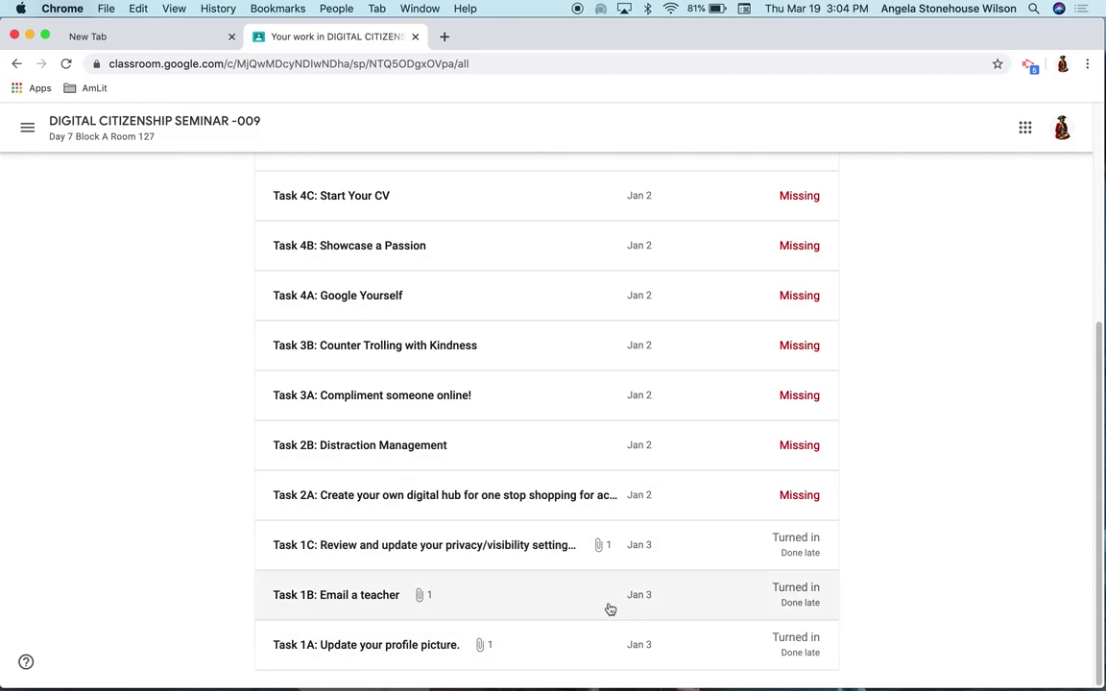
scroll(609, 605, up, 4)
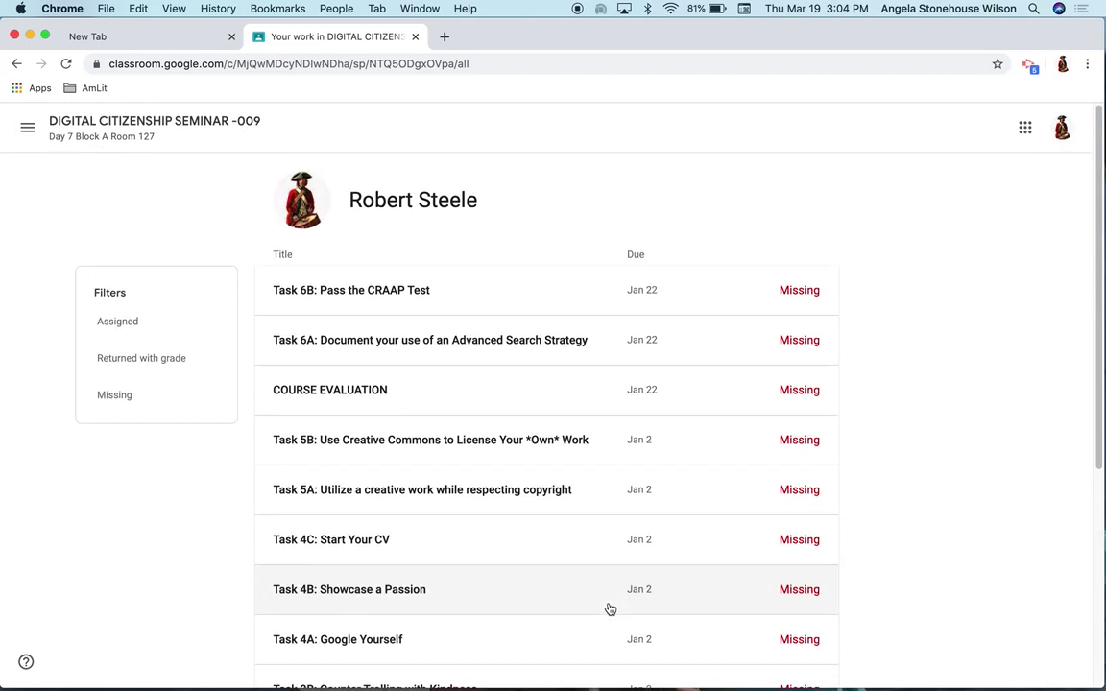
click(442, 498)
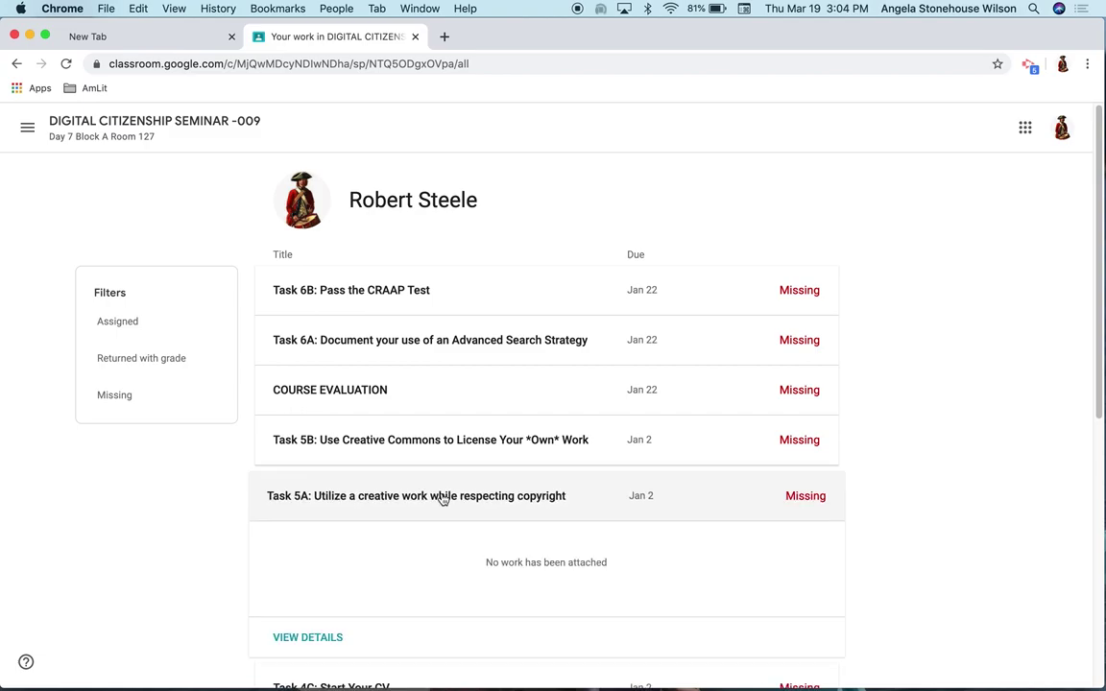
click(281, 637)
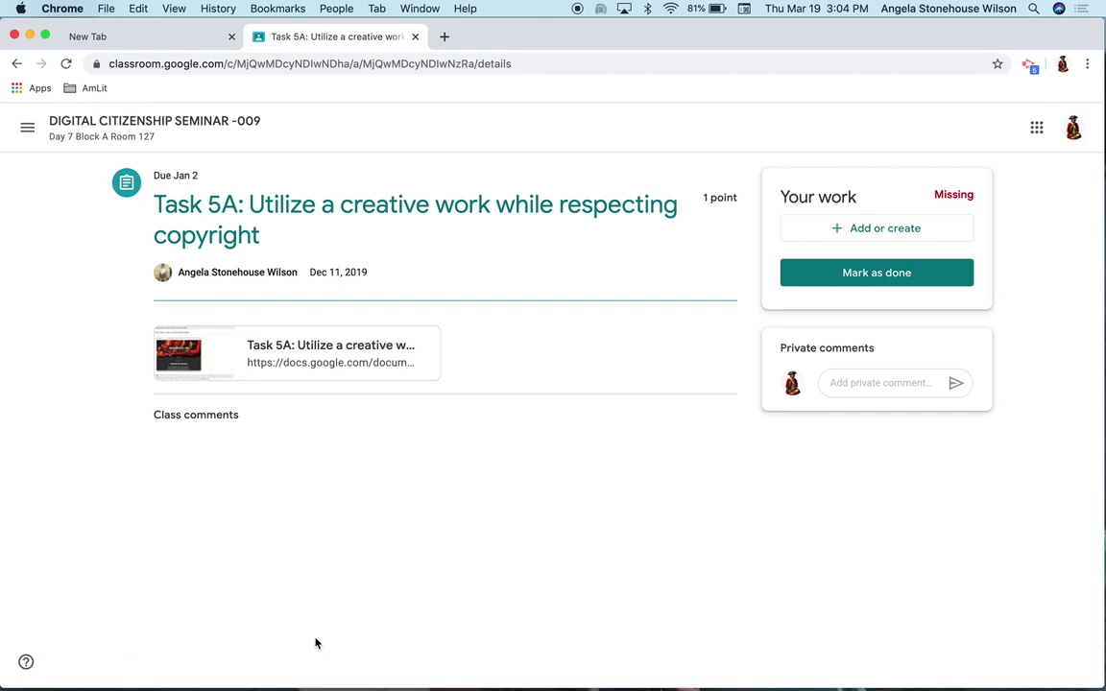
Go back to the class stream and then to the Classwork page
click(227, 122)
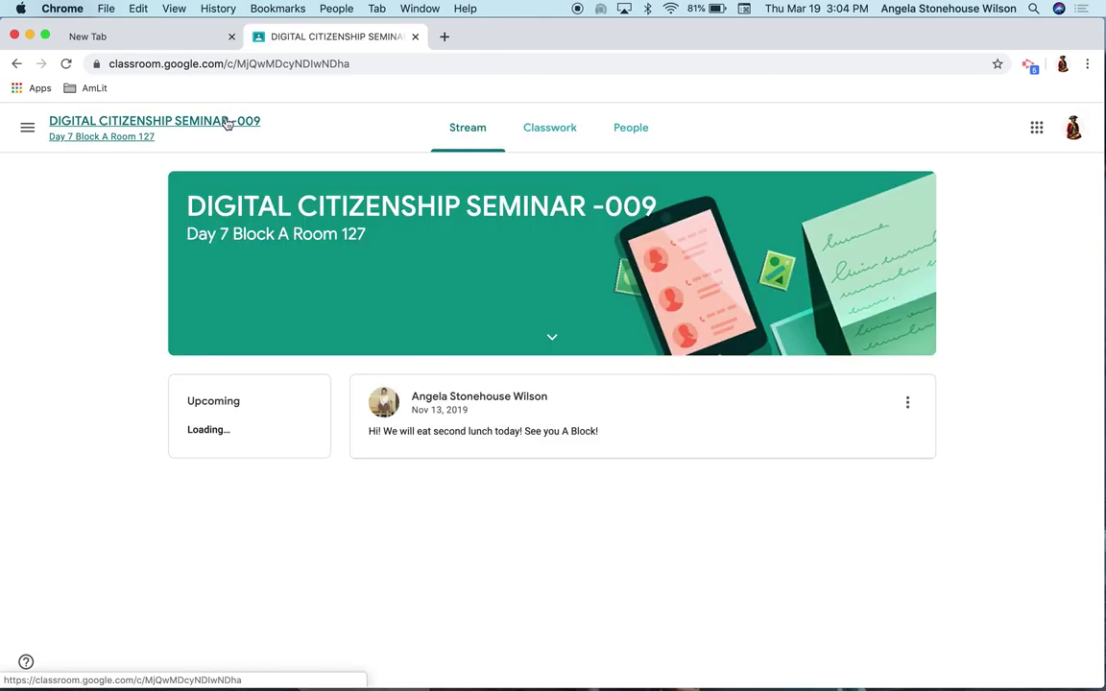
click(543, 135)
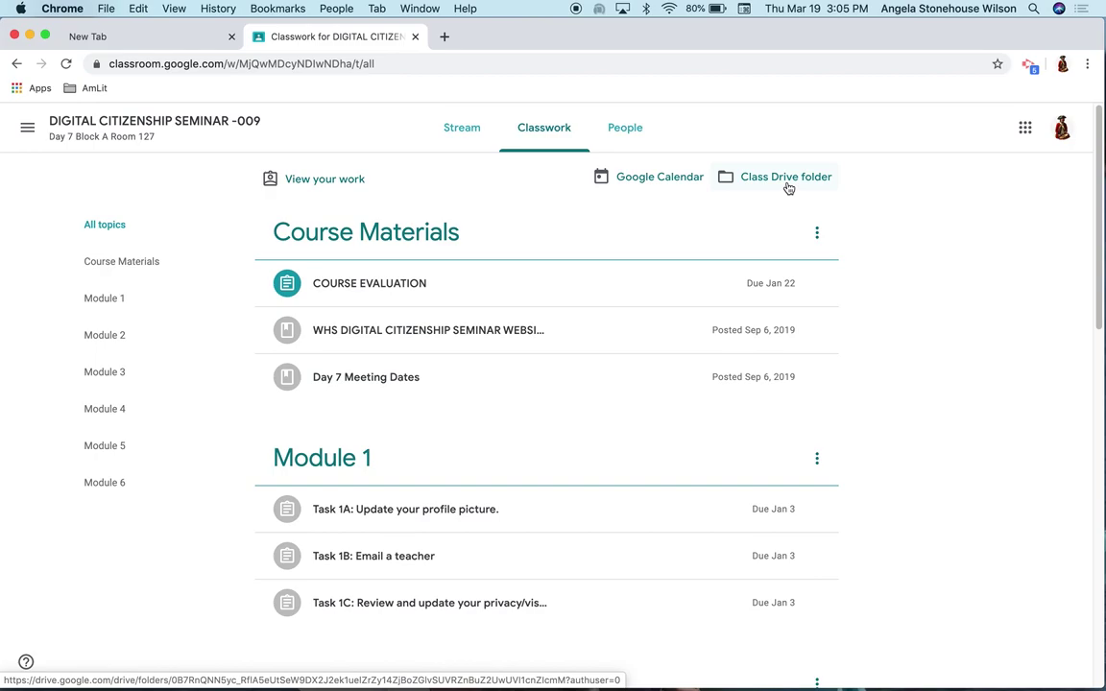
Open the Class Drive folder holding the Task 1A–1C docs, then return to Classwork
click(785, 179)
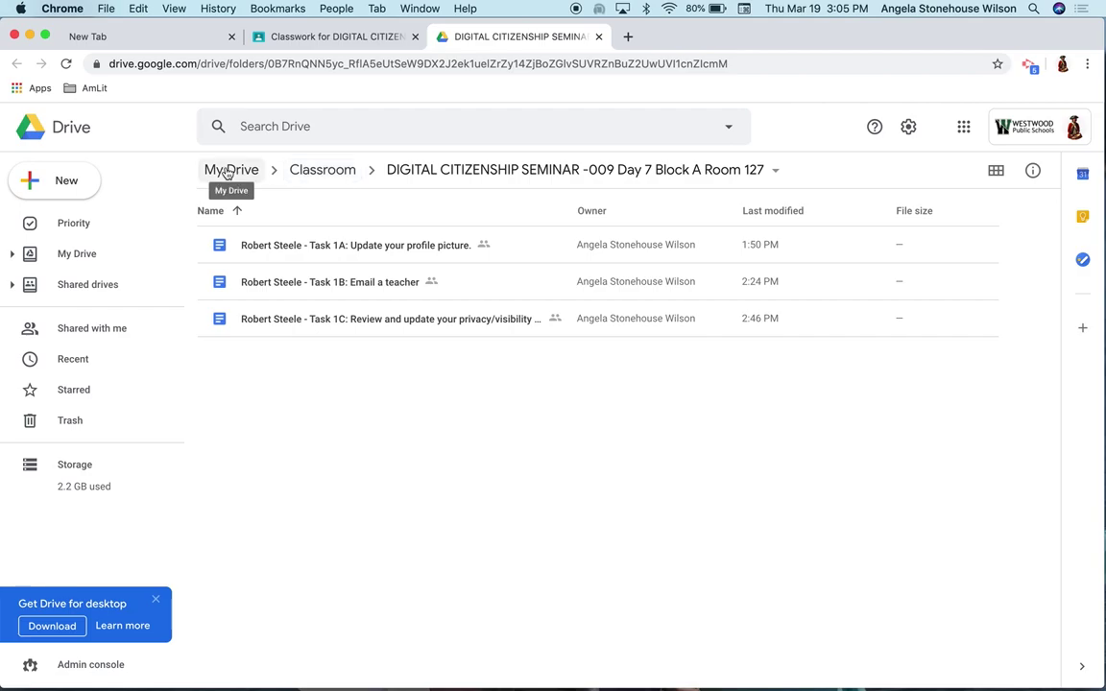
click(304, 38)
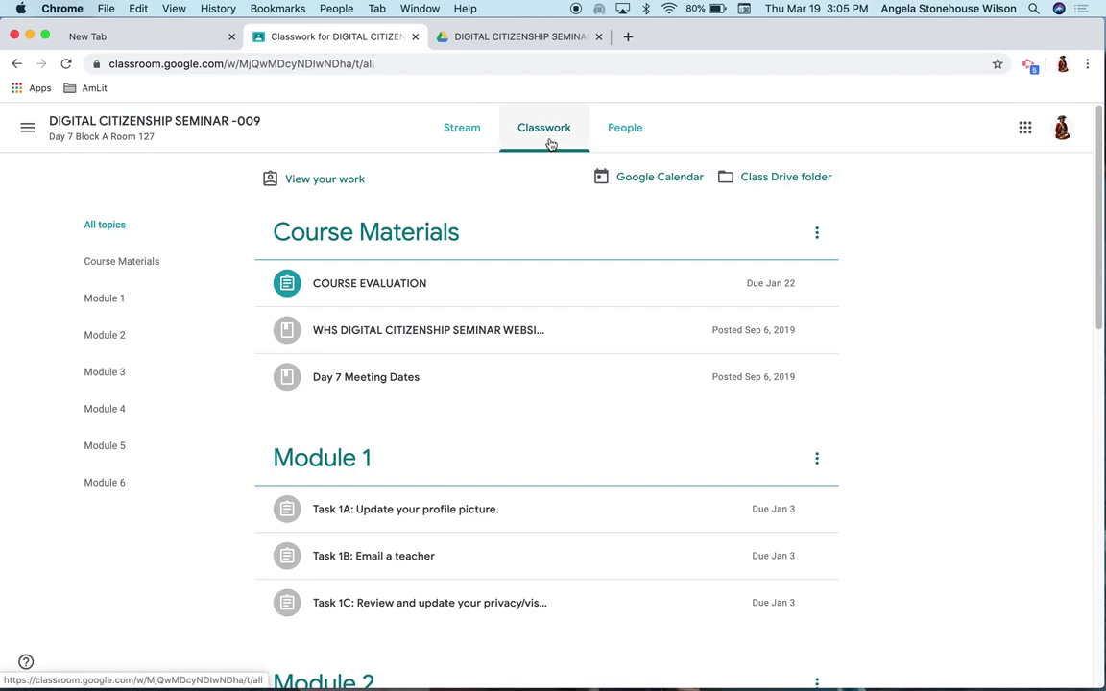
Scroll to Module 2, expand Task 2A: Create your own digital hub, and open its page
scroll(550, 143, down, 1)
scroll(550, 143, down, 2)
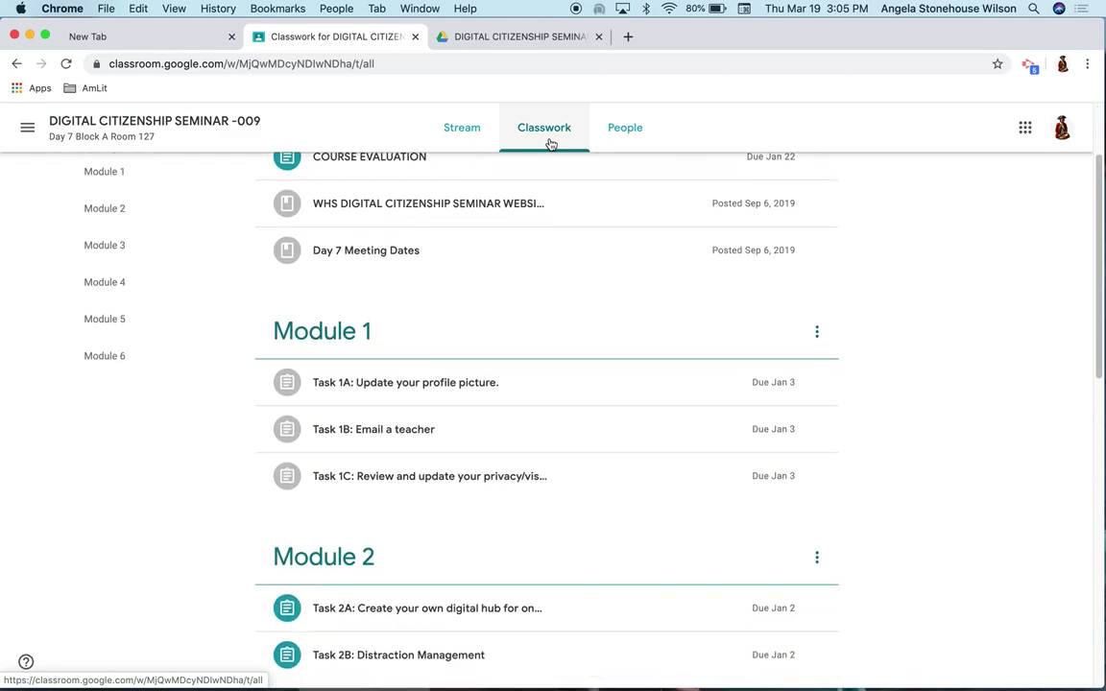
scroll(549, 143, down, 7)
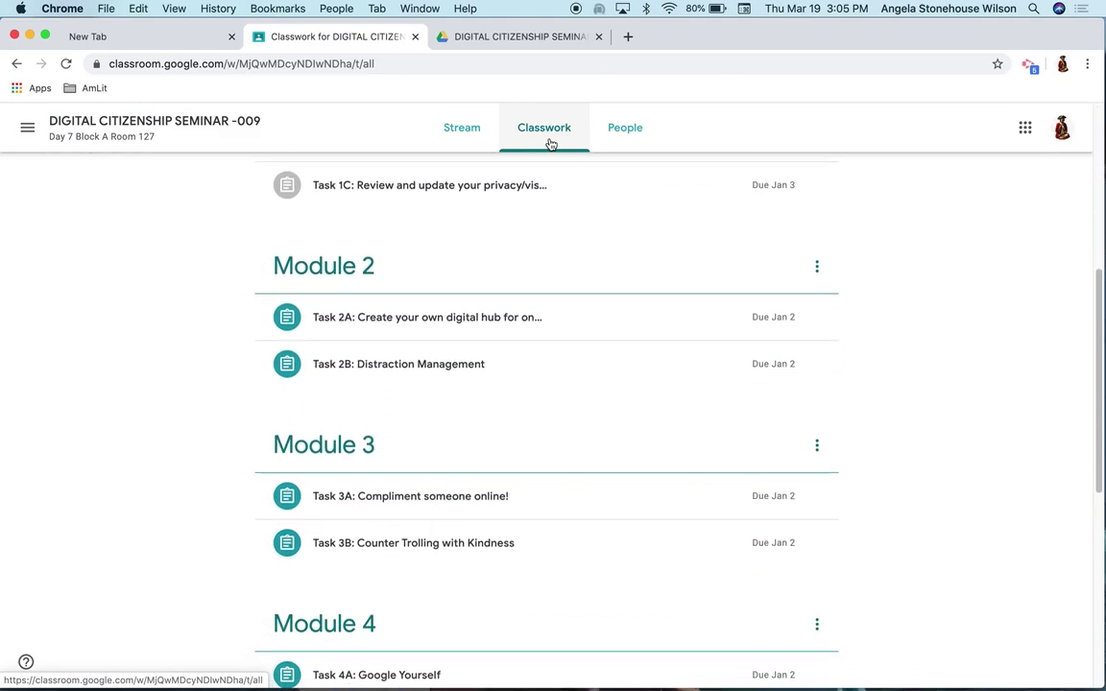
click(523, 323)
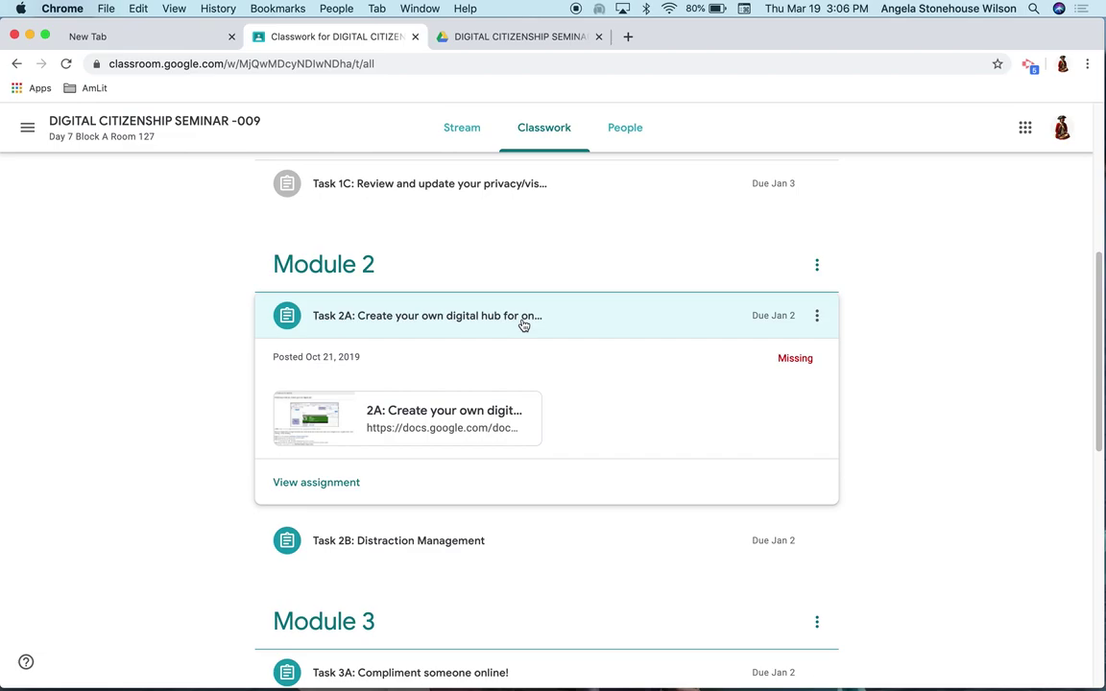
click(301, 483)
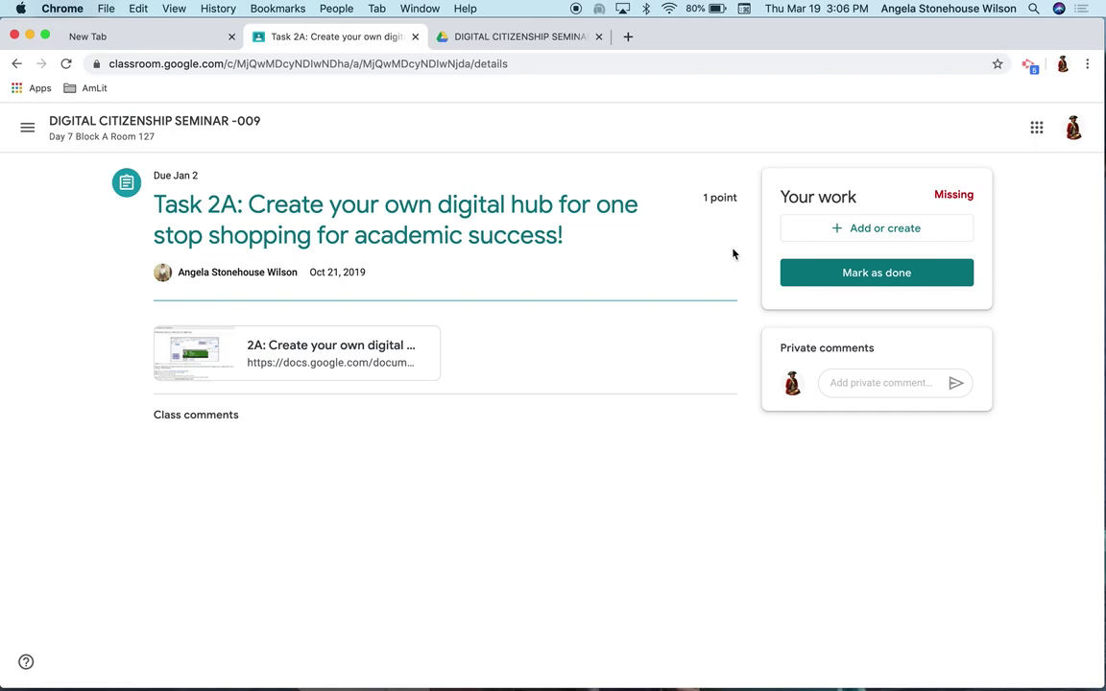
Create a new Google Doc under Your work for Task 2A and open it
click(806, 238)
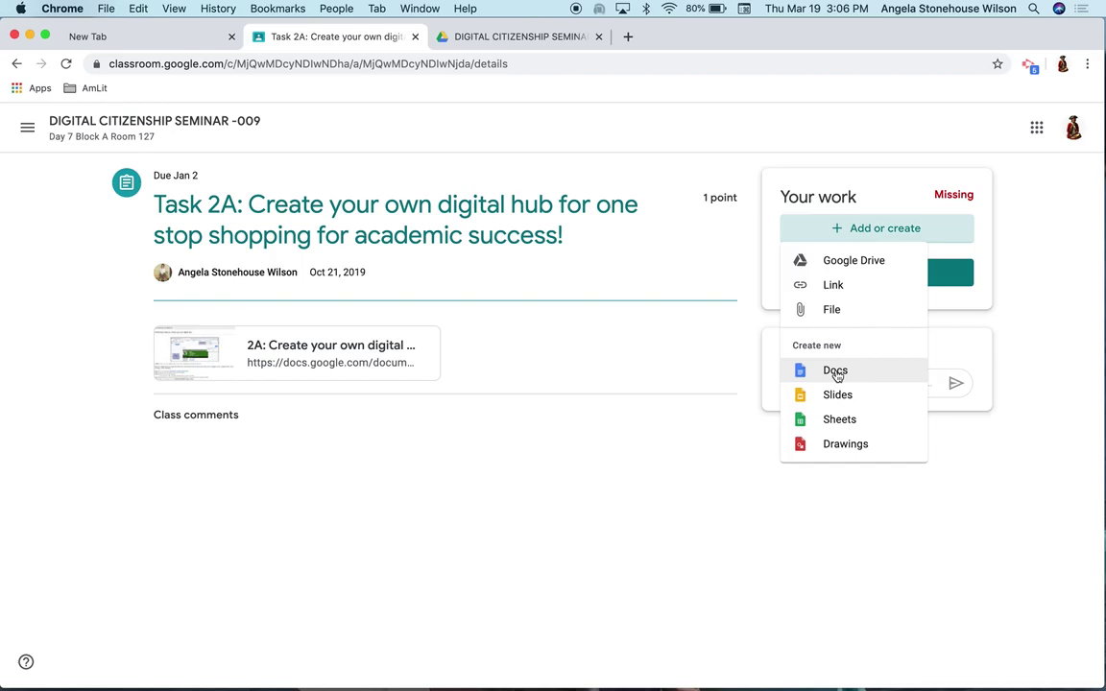
click(835, 372)
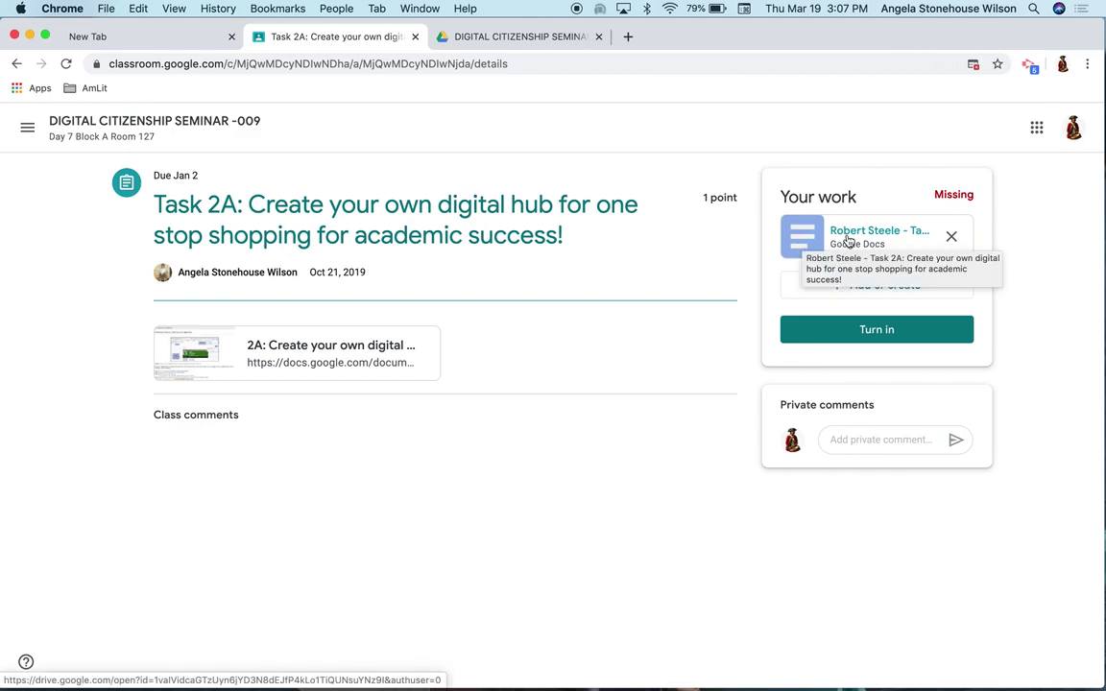
click(848, 240)
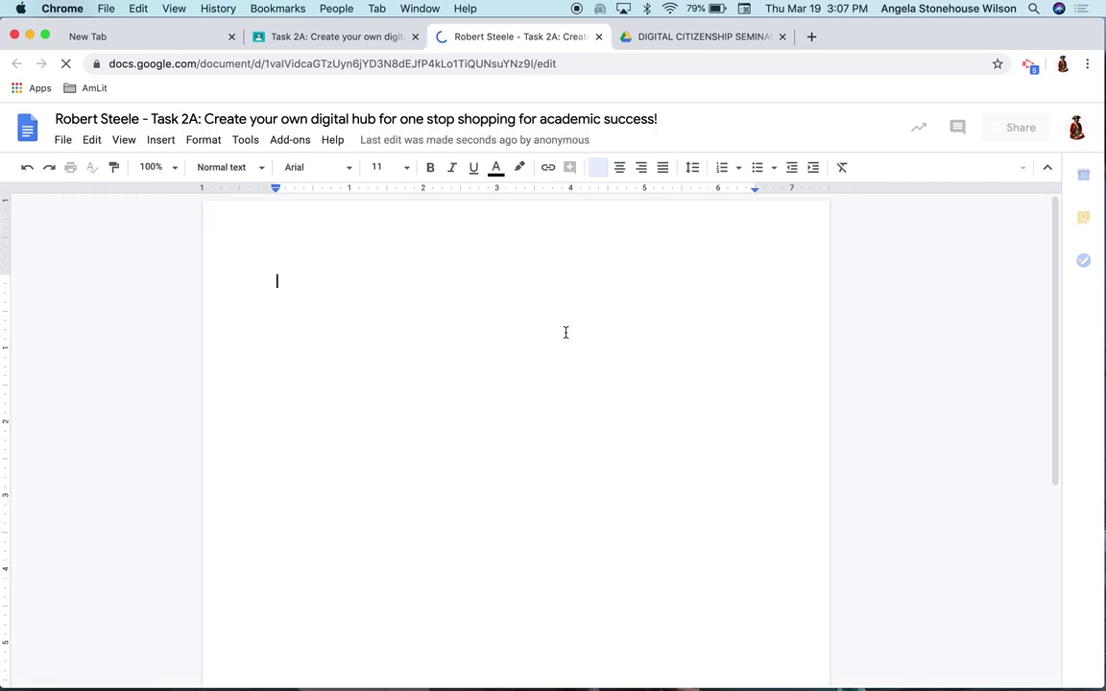
Type 'complted!' in the Task 2A doc and correct the spelling to 'Completed!'
text(complt)
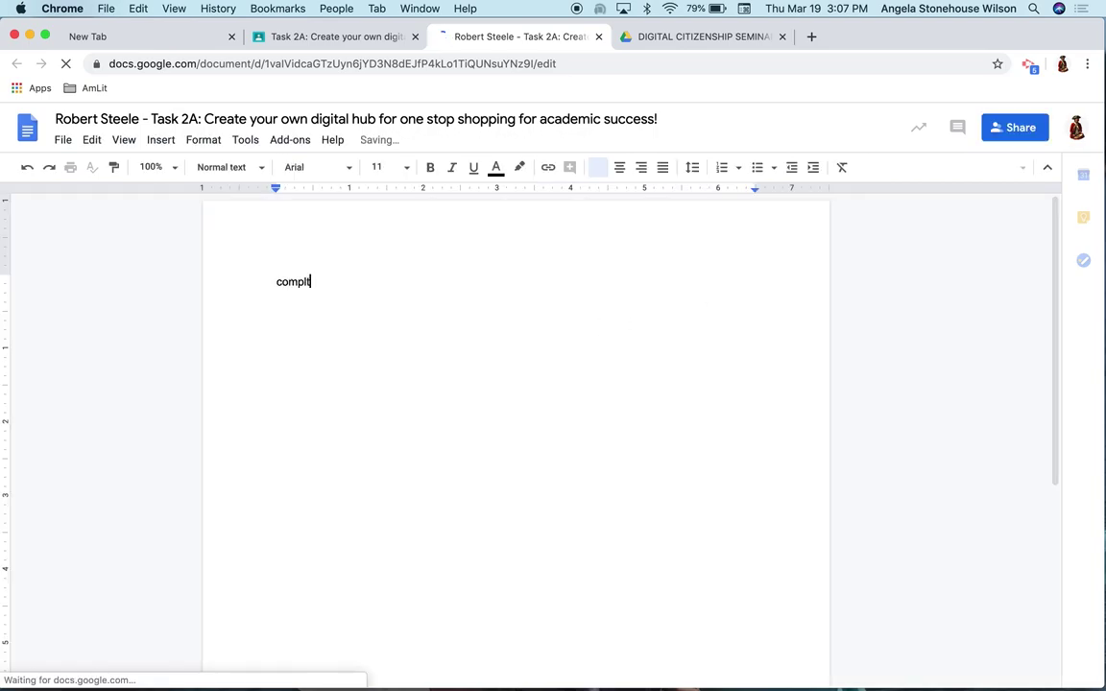
text(ed)
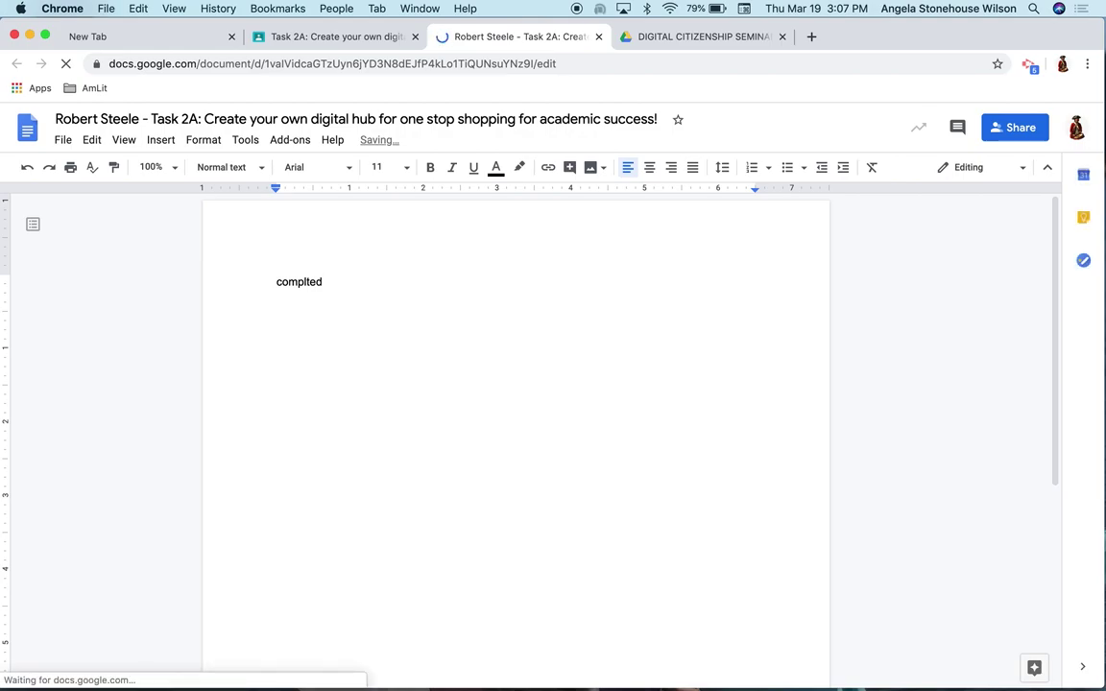
text(!)
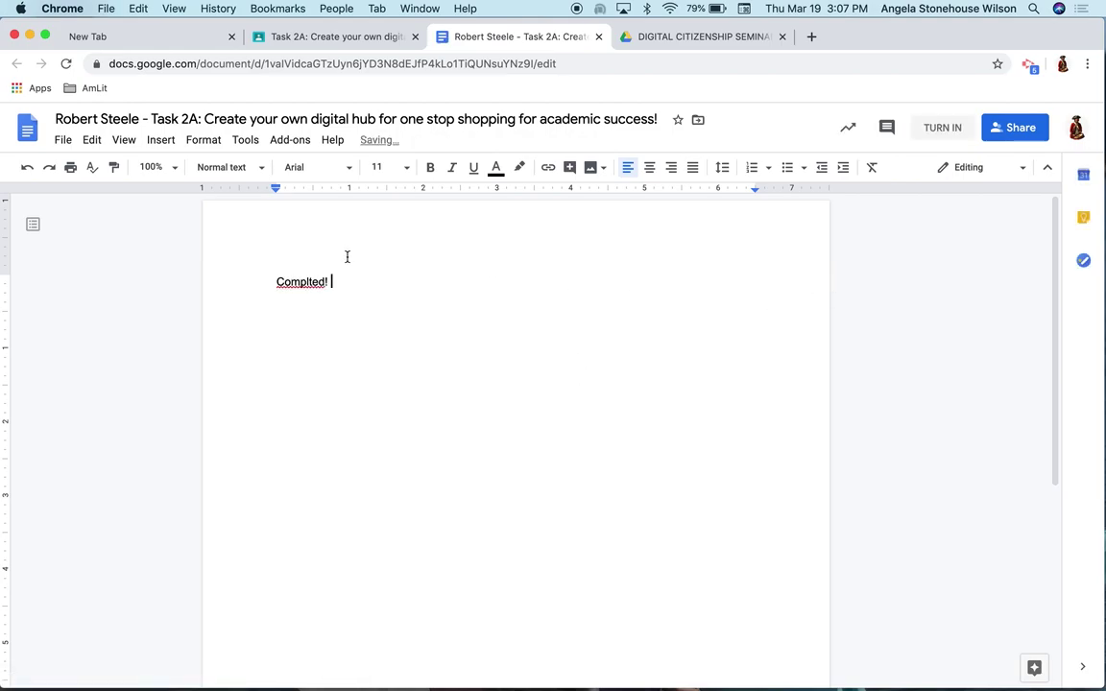
click(293, 281)
click(306, 260)
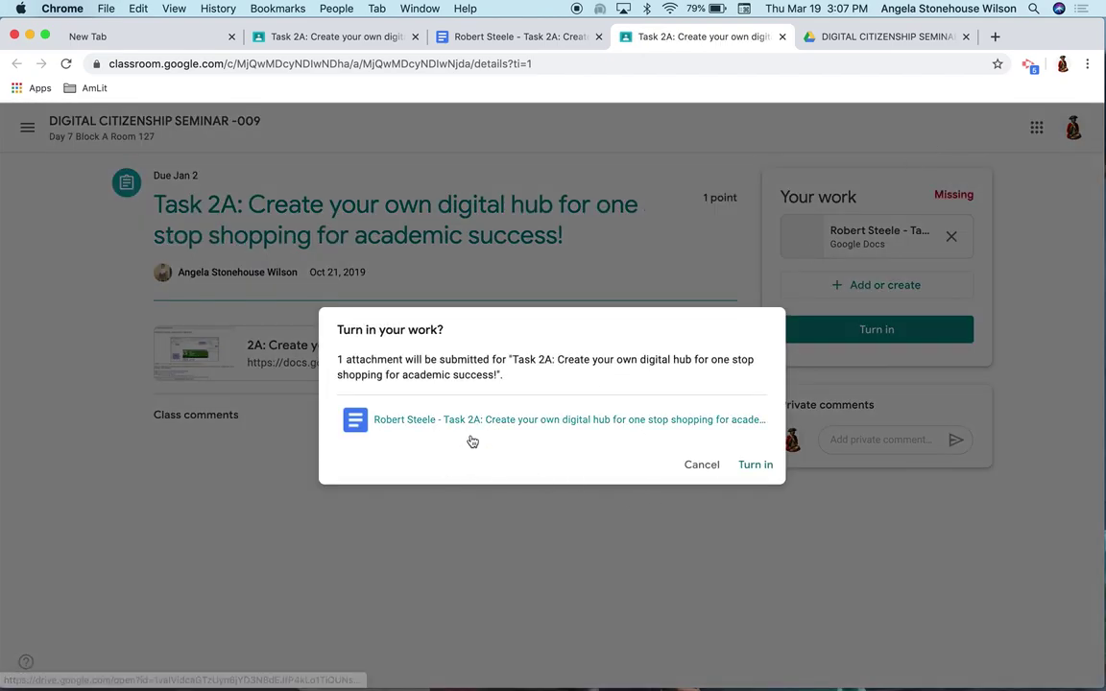
Confirm turning in Task 2A with its attached Doc, so it reads Turned in late
click(764, 472)
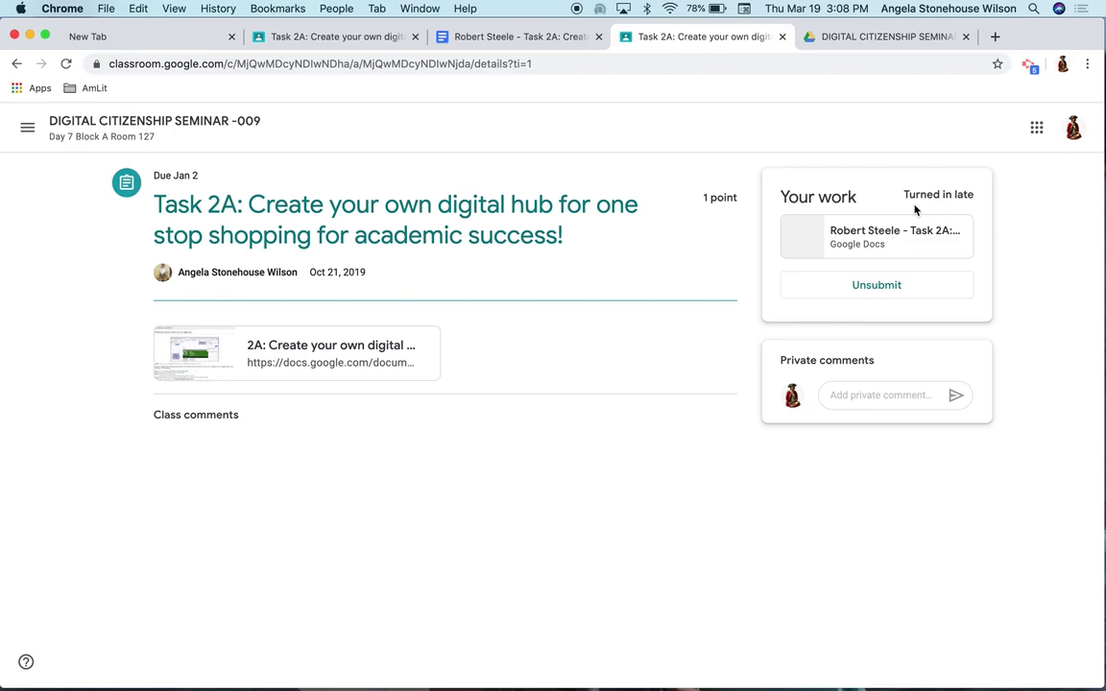
Unsubmit Task 2A, turn it in again, and return to the DIGITAL CITIZENSHIP SEMINAR -009 stream
click(876, 286)
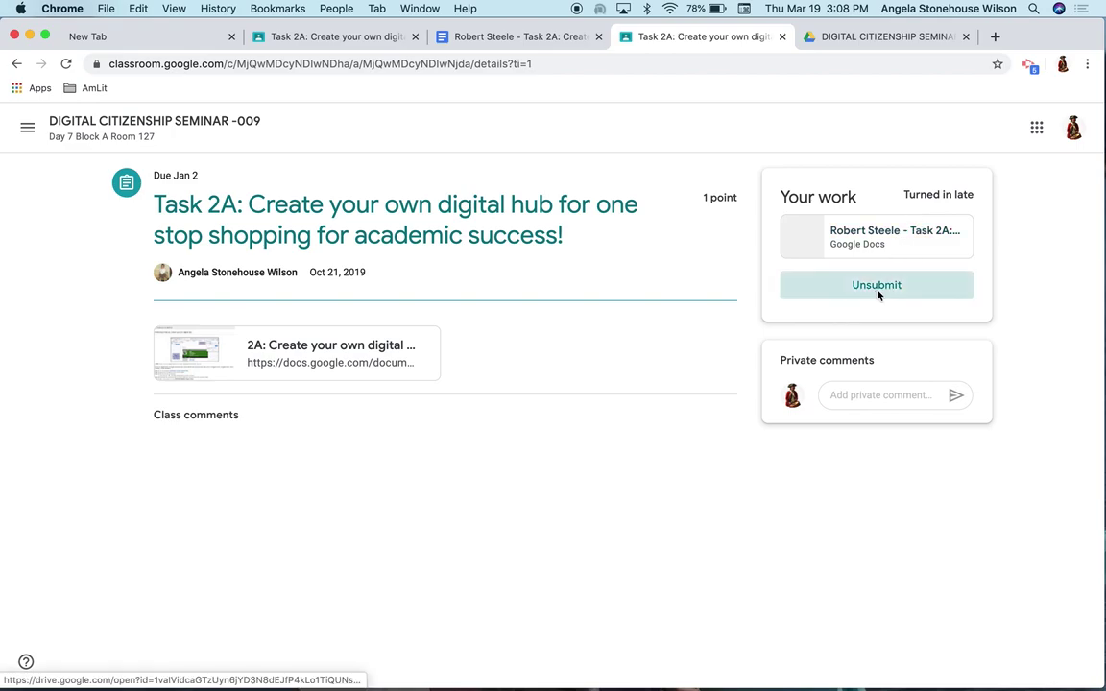
click(634, 444)
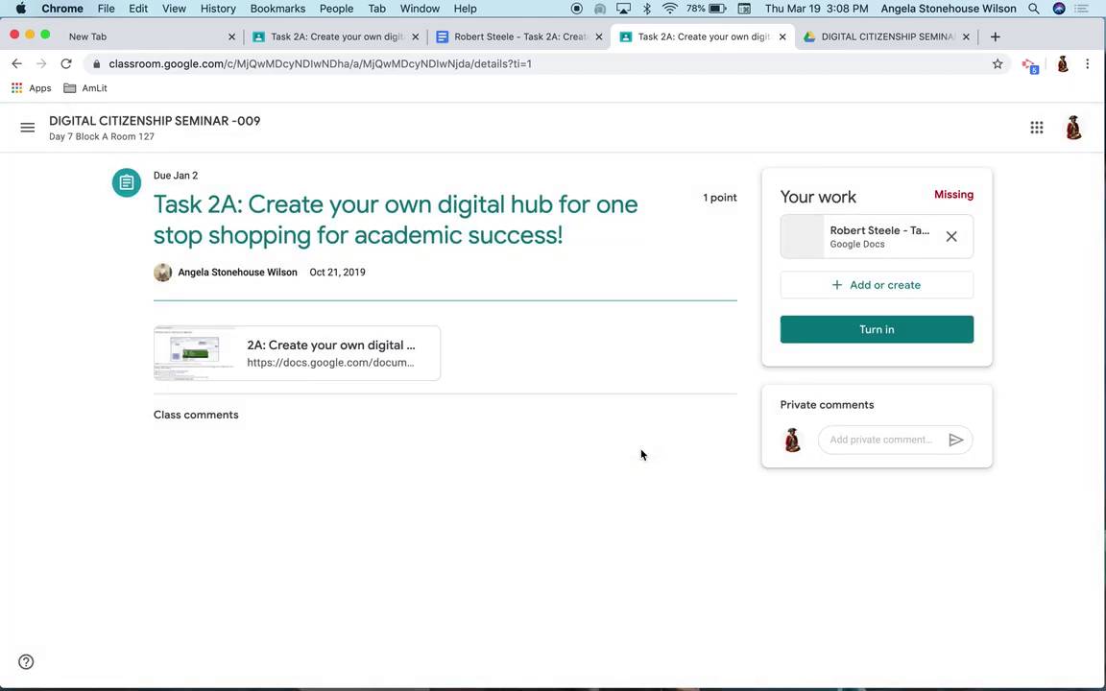
click(863, 332)
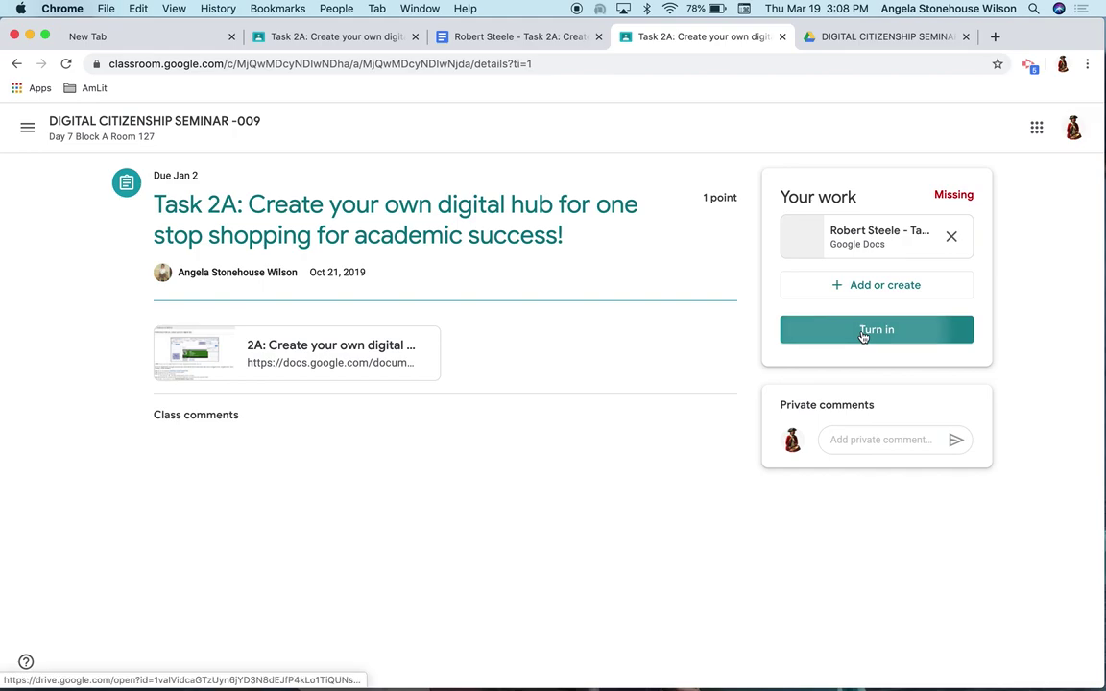
click(752, 467)
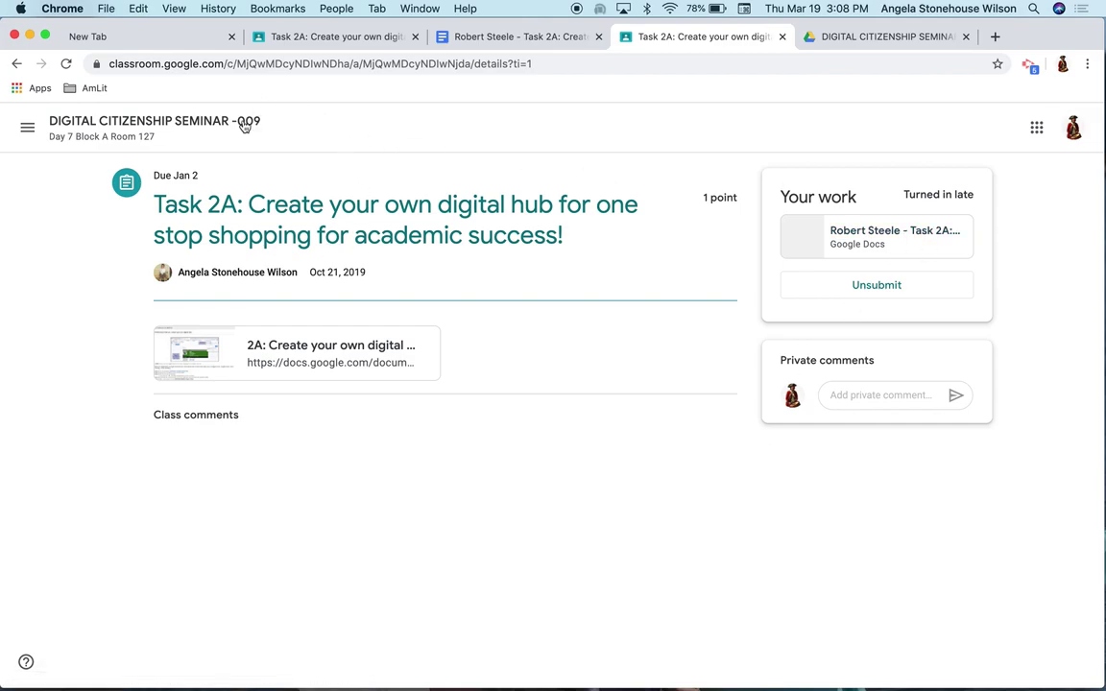
click(191, 127)
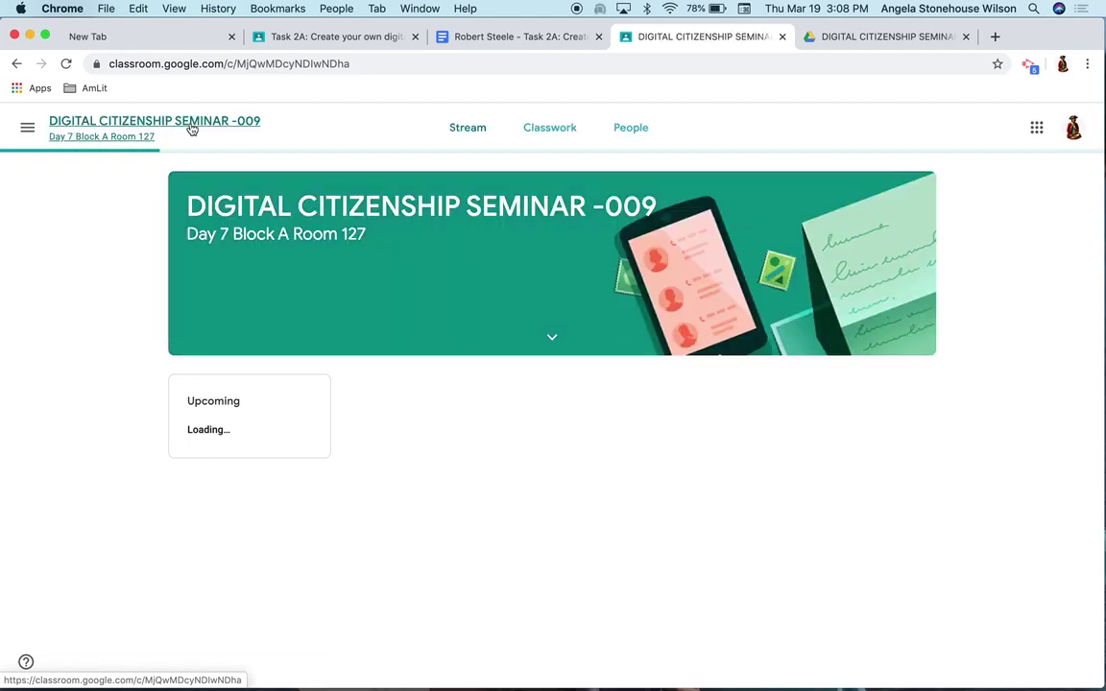
Open the Classwork tab and browse Course Materials and the Module 1 tasks
click(546, 144)
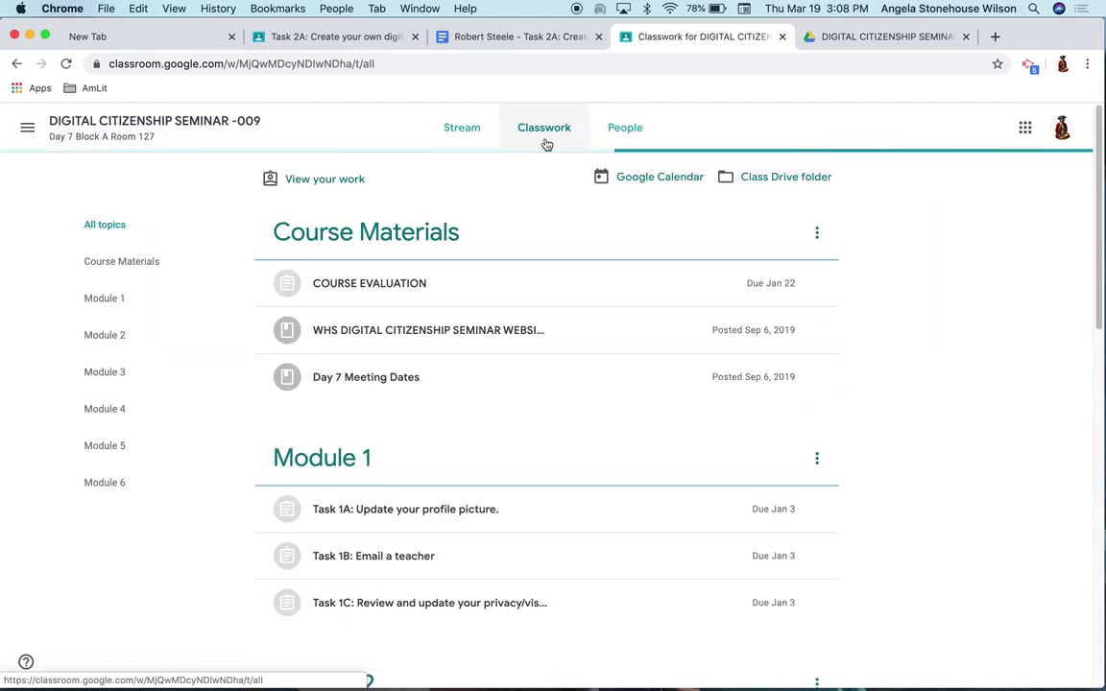
scroll(371, 576, down, 5)
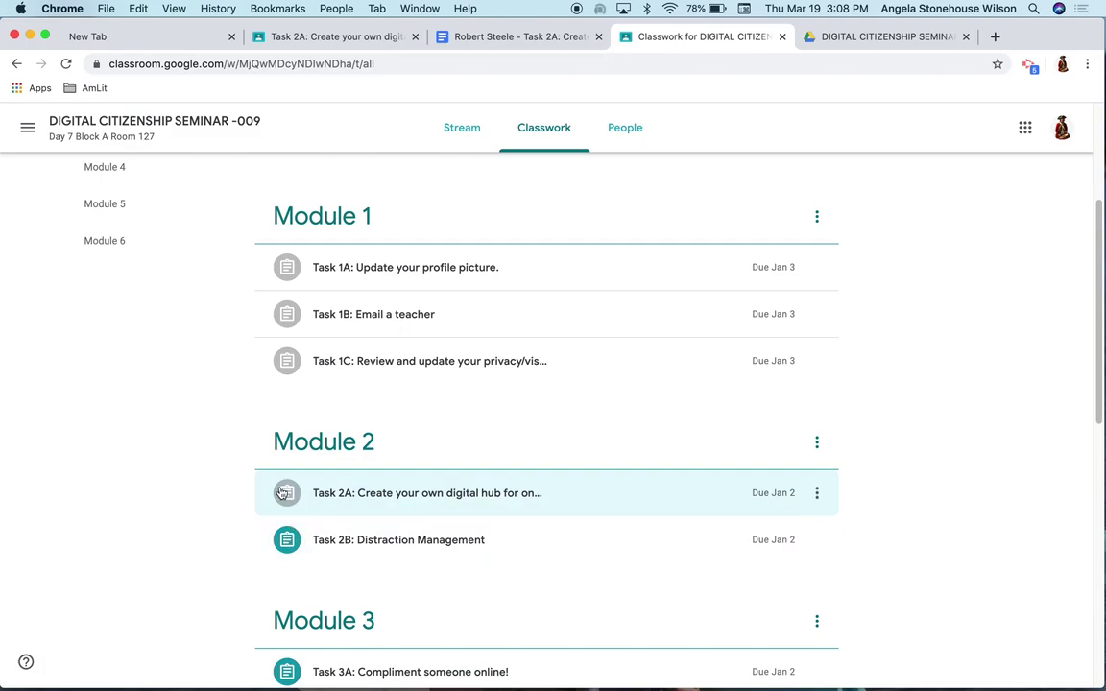
scroll(283, 494, down, 1)
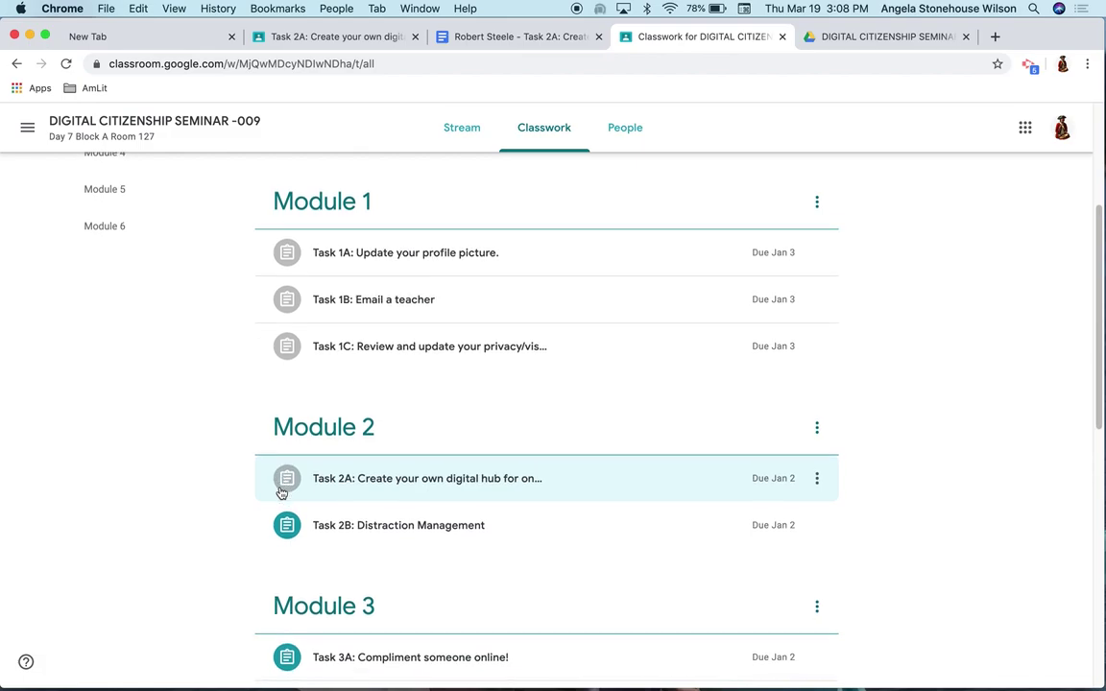
scroll(281, 492, up, 5)
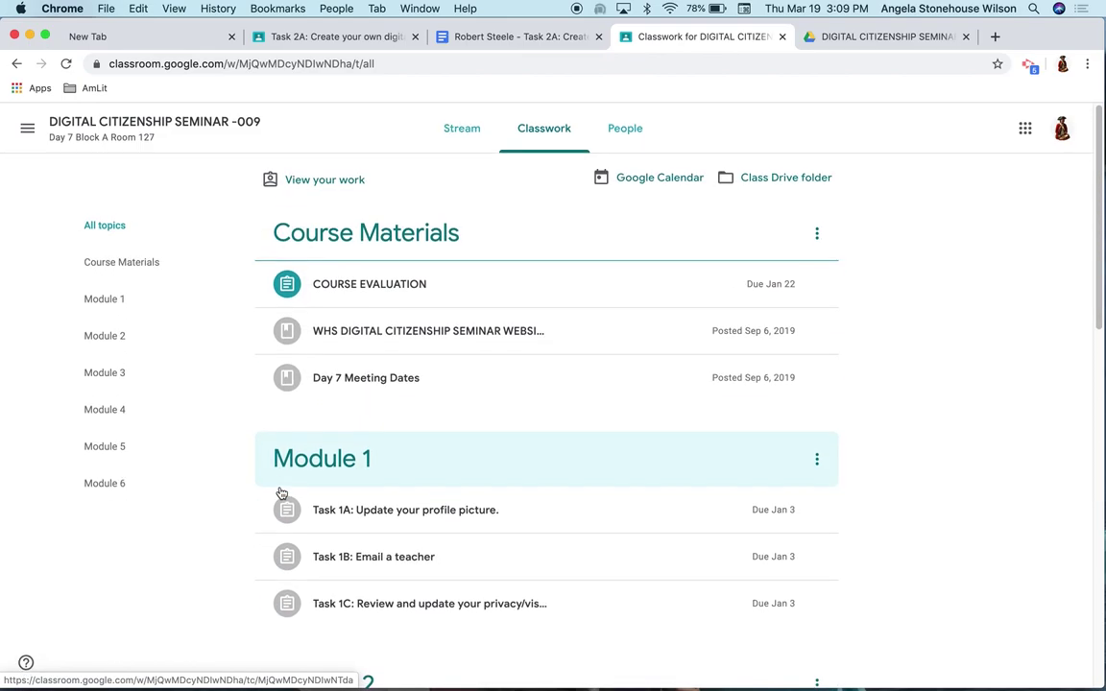
Check Task 2A shows Turned in under View your work, then go back to the Classwork list
click(318, 181)
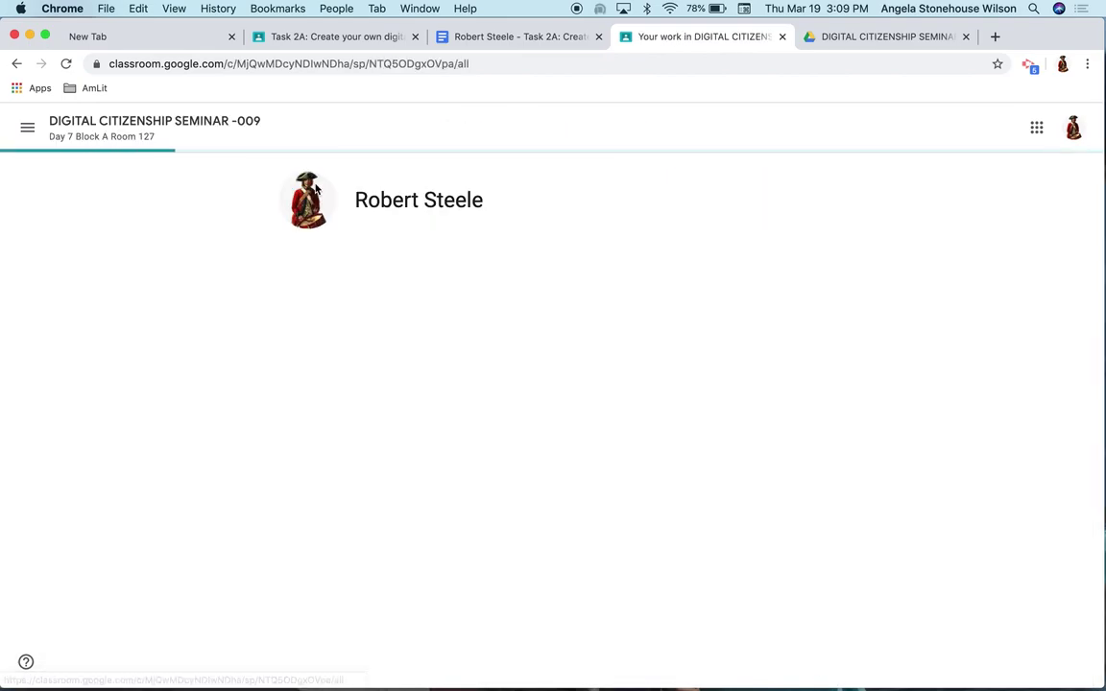
scroll(404, 413, down, 5)
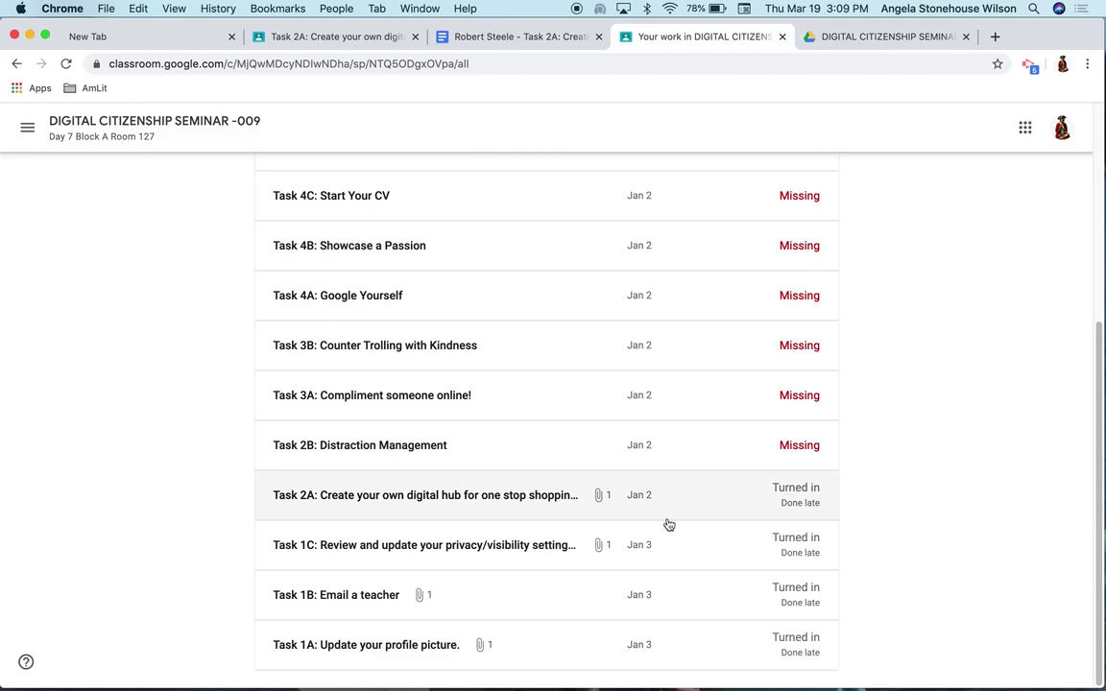
scroll(666, 523, up, 5)
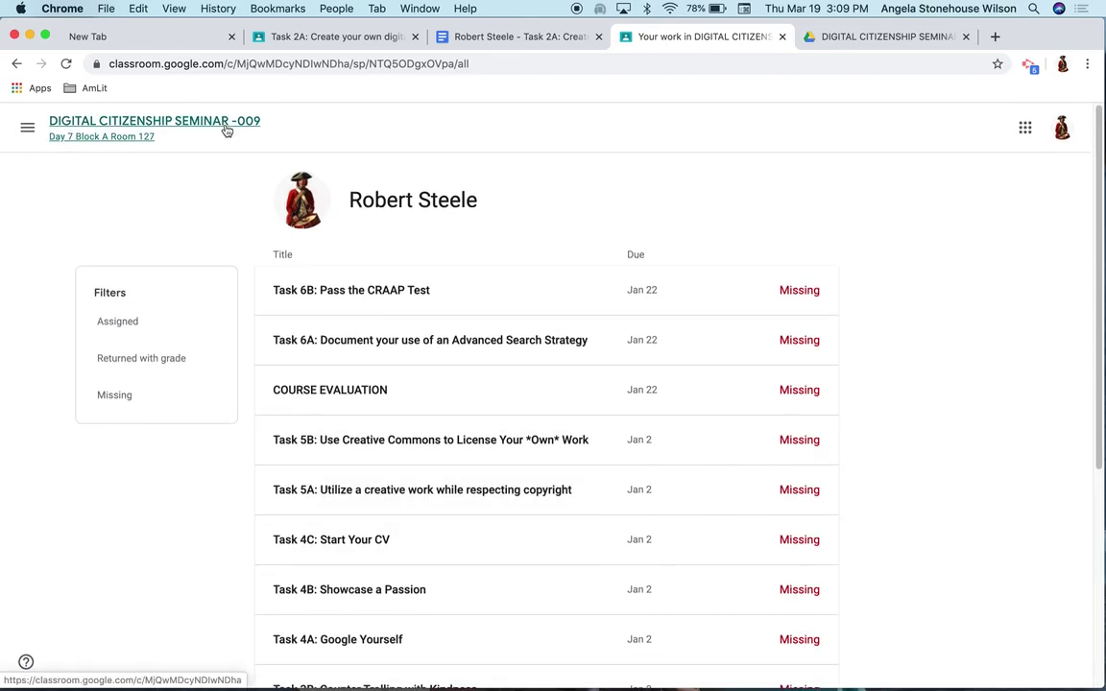
click(227, 128)
click(551, 144)
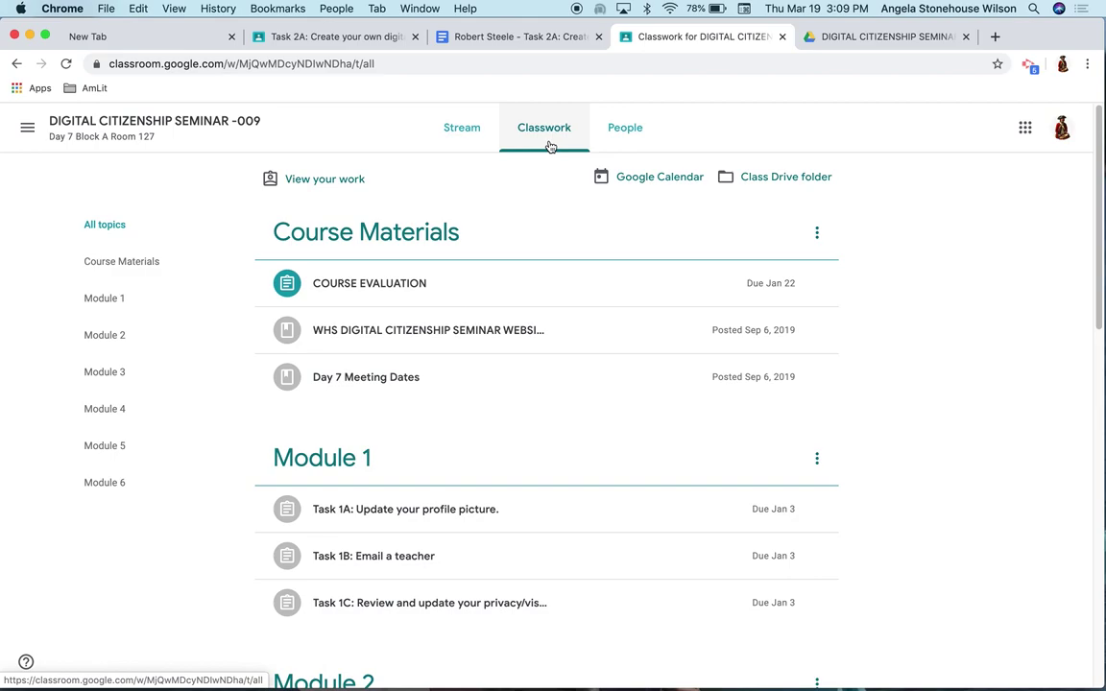